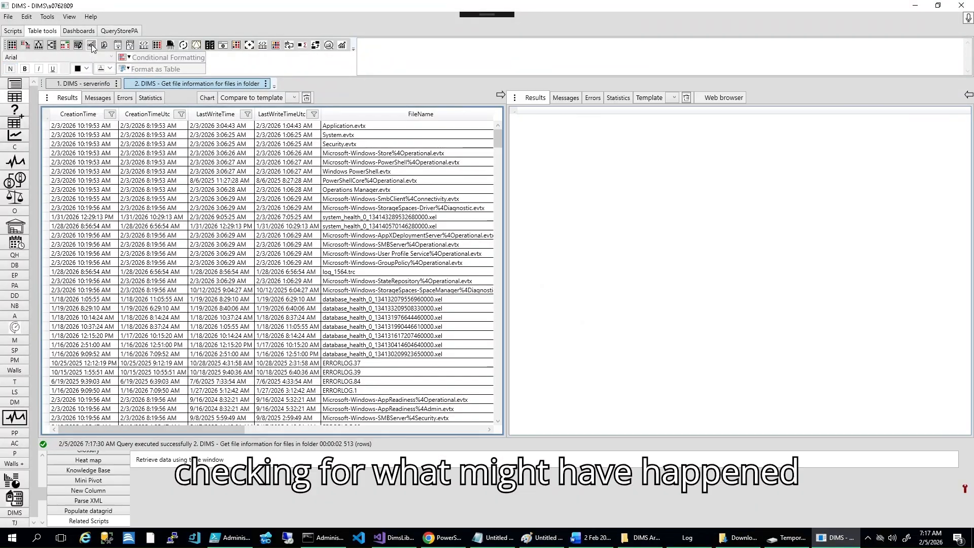
Step: Try to retrieve data using the time window starting from the 2/3/2026 10:19:56 AM creation time
{"action": "left_click", "coordinate": [512, 302]}
{"action": "left_click", "coordinate": [111, 293]}
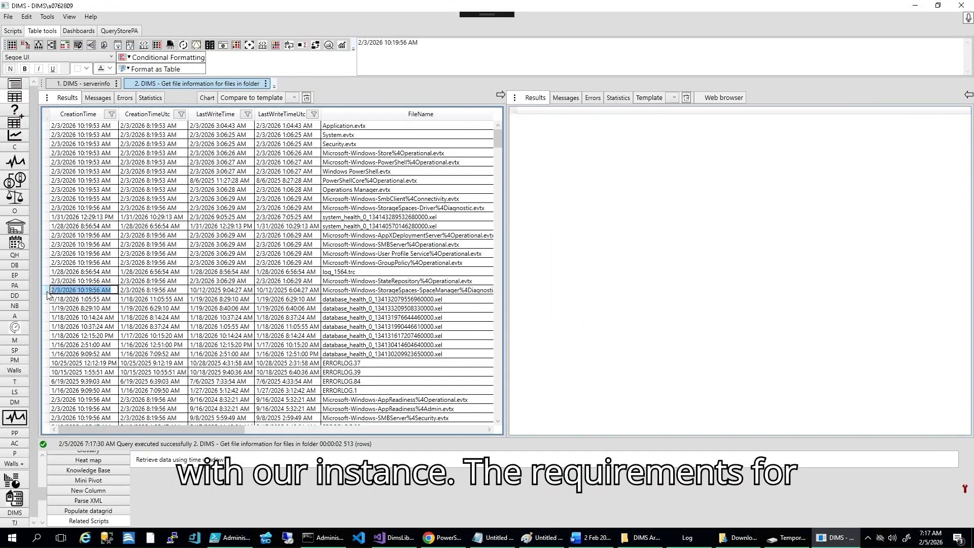
{"action": "left_click", "coordinate": [143, 291]}
{"action": "left_click", "coordinate": [185, 460]}
{"action": "left_click", "coordinate": [569, 302]}
Step: Set the end date to 2/3/2026 10:39:56 AM and retry retrieving data using the time window
{"action": "left_click", "coordinate": [3, 32]}
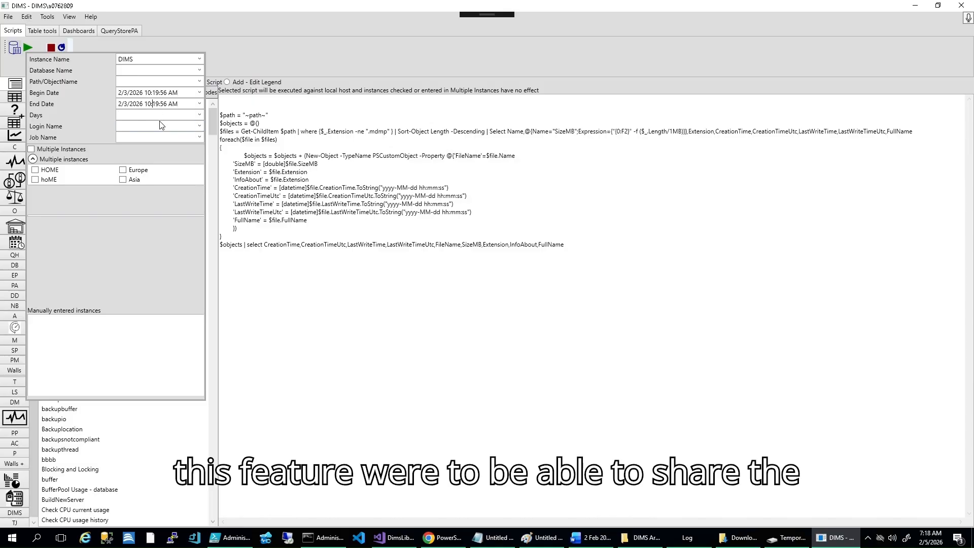
{"action": "left_click", "coordinate": [42, 31]}
{"action": "left_click", "coordinate": [170, 459]}
{"action": "left_click", "coordinate": [515, 302]}
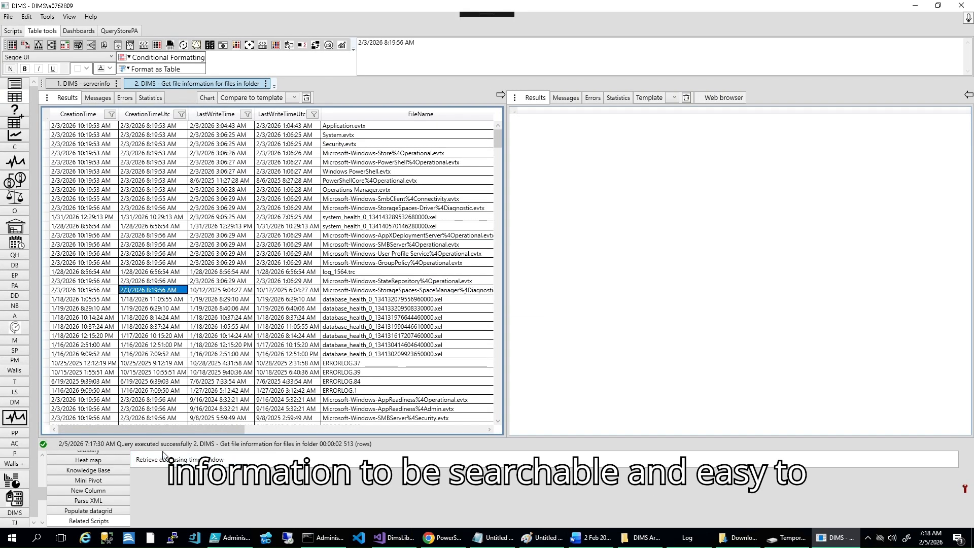
{"action": "left_click", "coordinate": [164, 460]}
{"action": "left_click", "coordinate": [571, 304]}
Step: Adjust the End Date parameter and run the time-window data retrieval for the files in the folder
{"action": "left_click", "coordinate": [15, 31]}
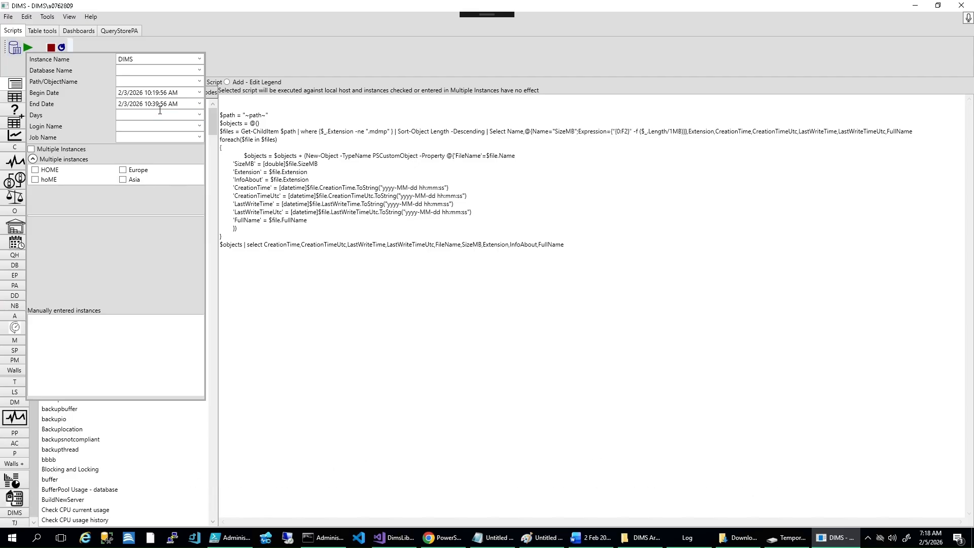
{"action": "left_click", "coordinate": [10, 98]}
{"action": "left_click", "coordinate": [165, 291]}
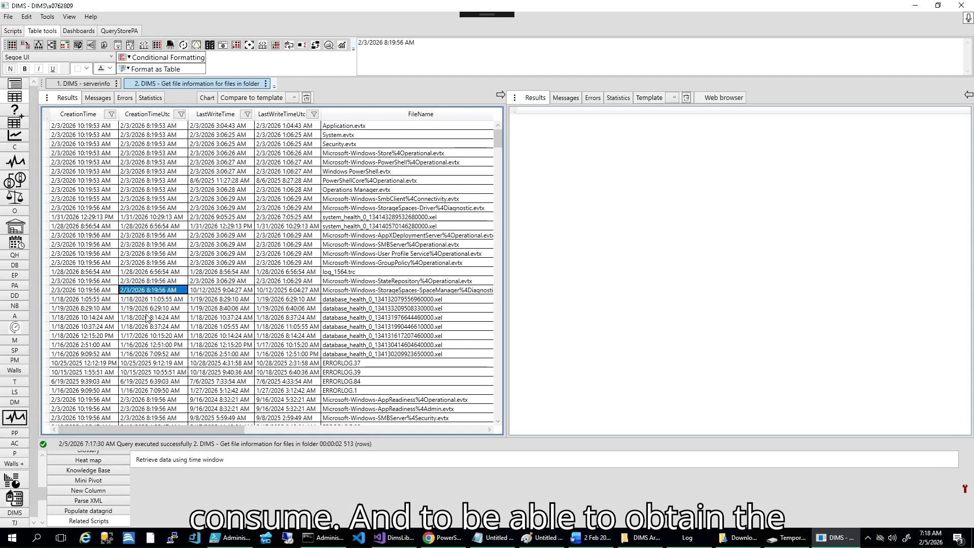
{"action": "left_click", "coordinate": [178, 459]}
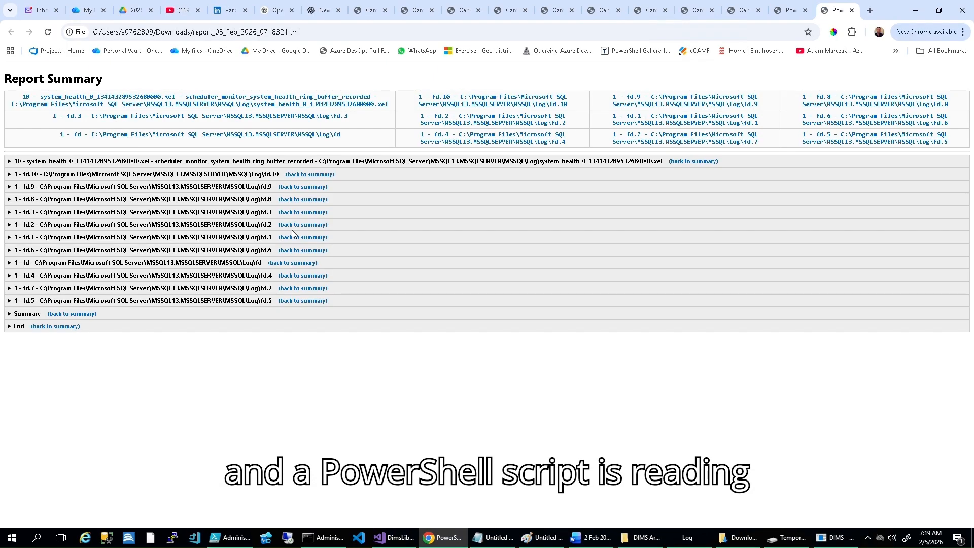
Step: Expand the system_health scheduler_monitor section and the fd.2 section in the HTML report to examine their entries
{"action": "left_click", "coordinate": [835, 537]}
{"action": "left_click", "coordinate": [834, 537]}
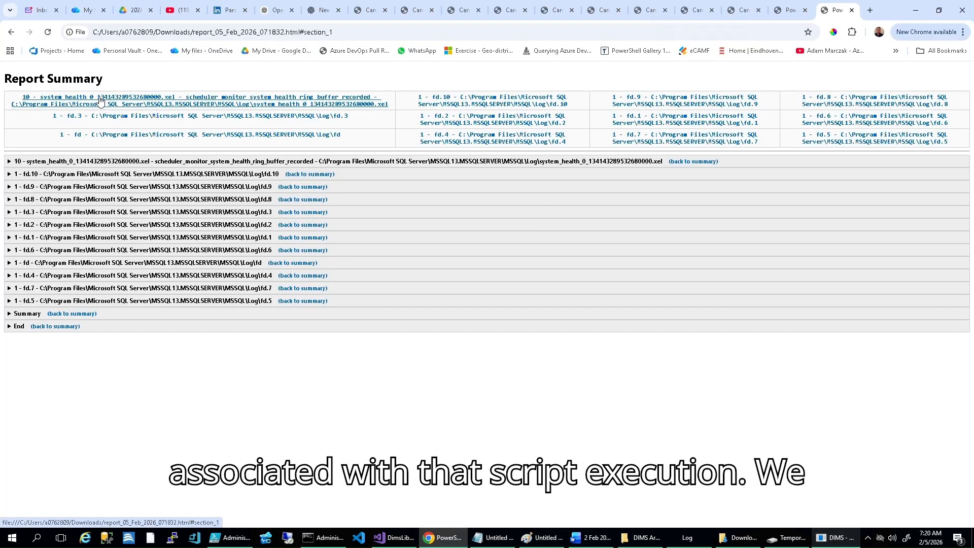
{"action": "left_click", "coordinate": [9, 162]}
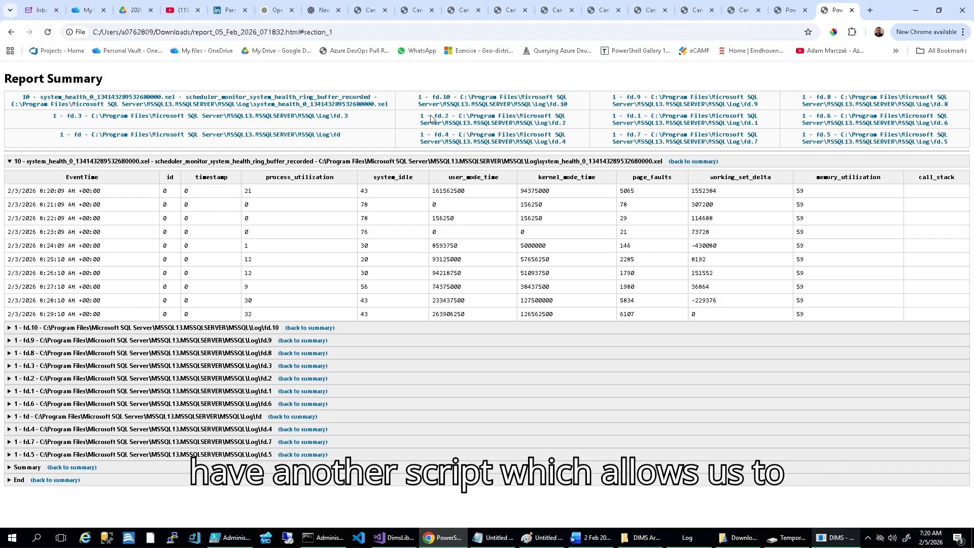
{"action": "left_click", "coordinate": [9, 379]}
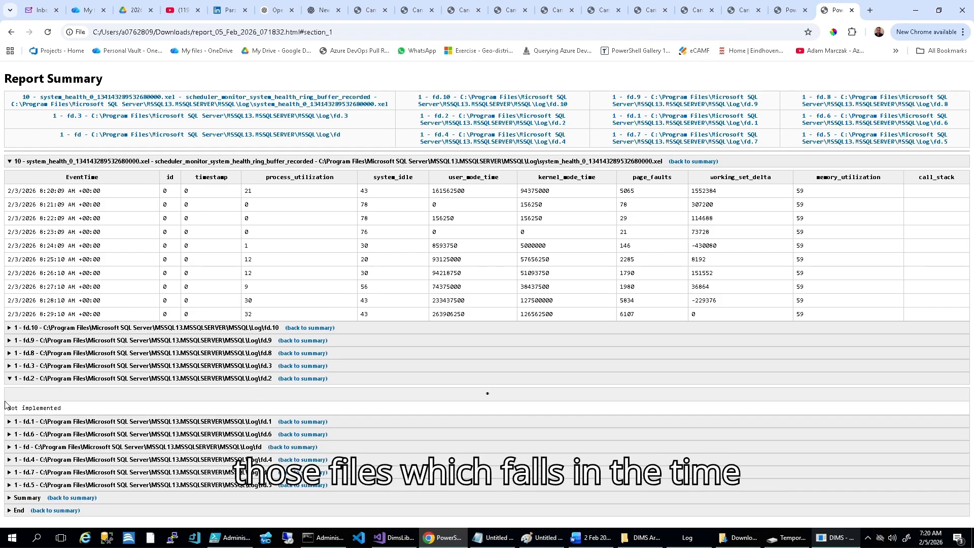
Step: Switch to File Explorer's SQL Server Log folder and sort its files by size, largest first
{"action": "left_click", "coordinate": [689, 539]}
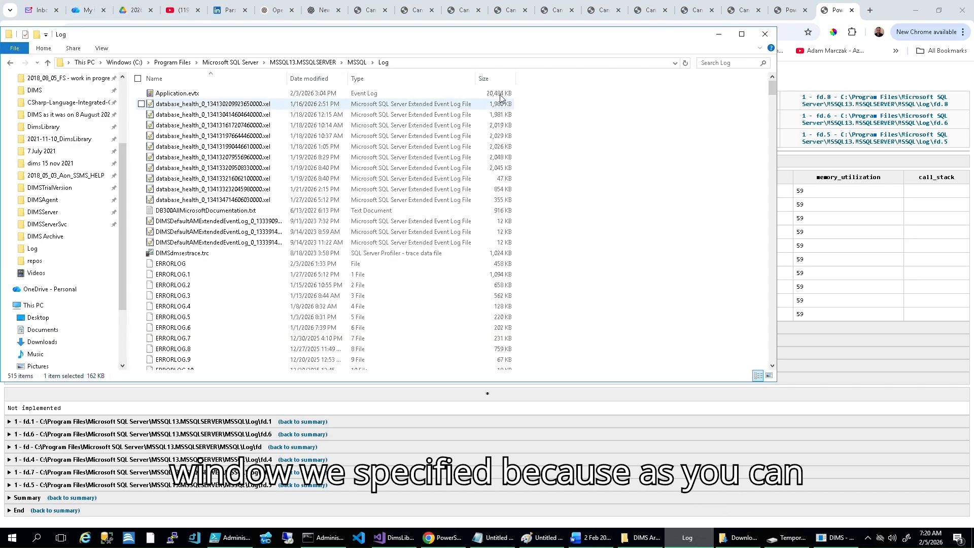
{"action": "left_click", "coordinate": [493, 79]}
{"action": "left_click_drag", "start_coordinate": [772, 171], "coordinate": [775, 80]}
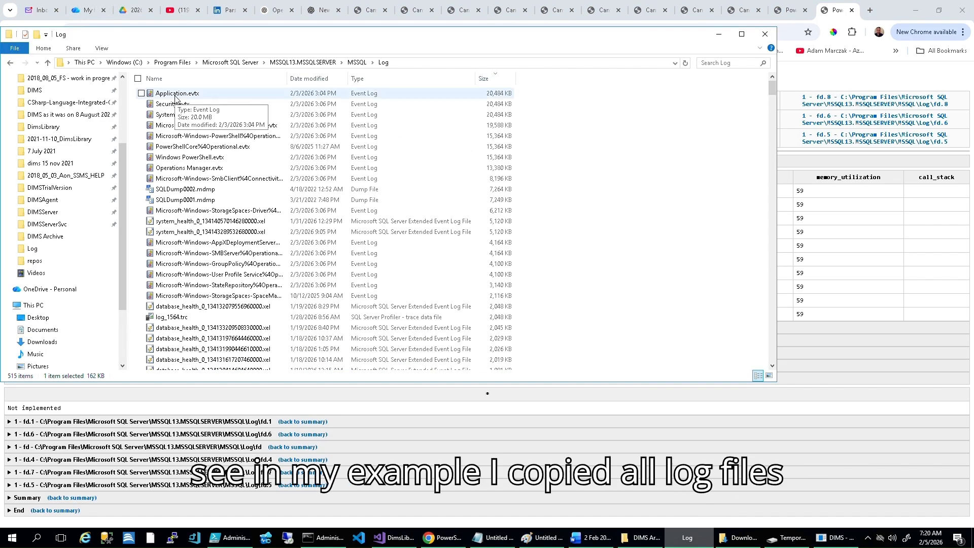
Step: Search the Log folder for *.evtx and show the results in the Details layout
{"action": "left_click", "coordinate": [719, 64]}
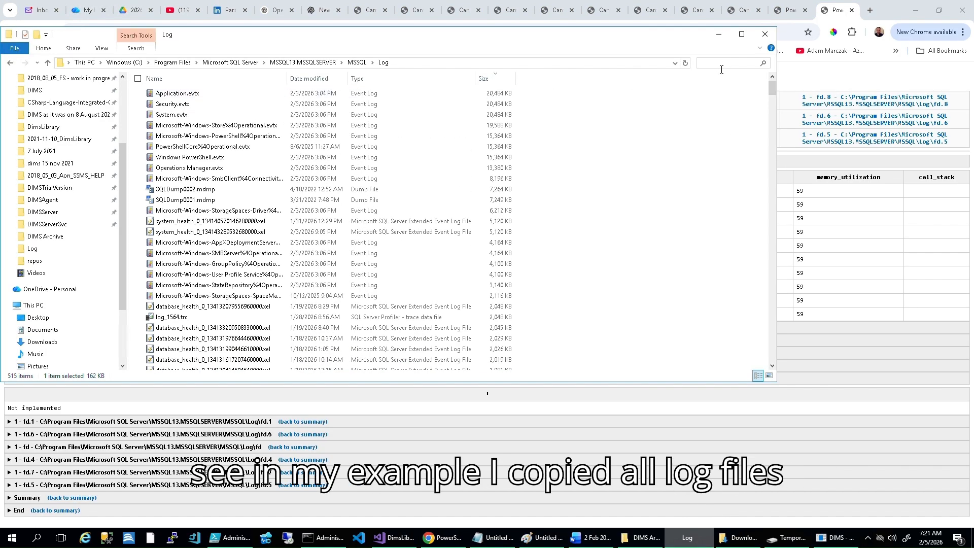
{"action": "type", "text": "*.evtx"}
{"action": "key", "text": "Return"}
{"action": "left_click", "coordinate": [102, 48]}
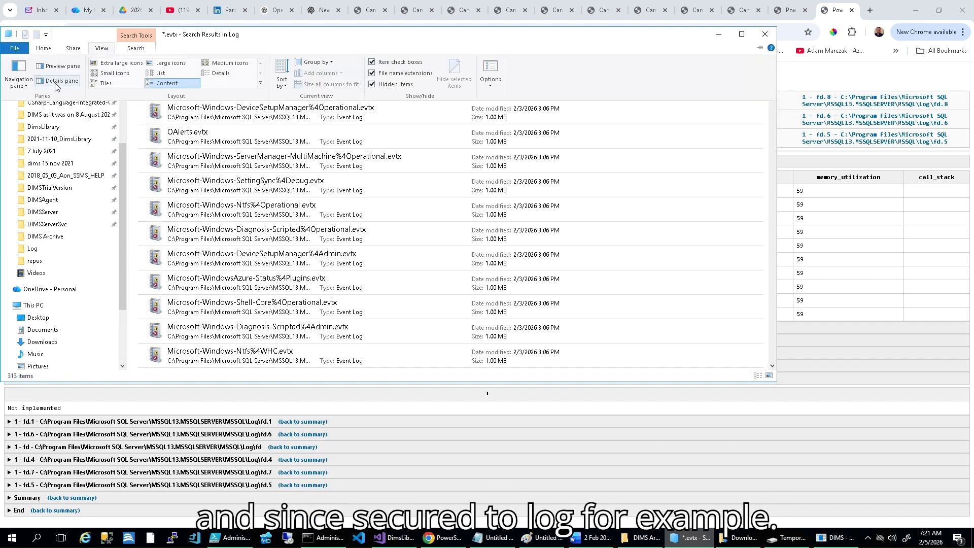
{"action": "left_click", "coordinate": [218, 73]}
Step: Permanently delete all the .evtx files found in the Log folder and clear the search
{"action": "left_click", "coordinate": [181, 94]}
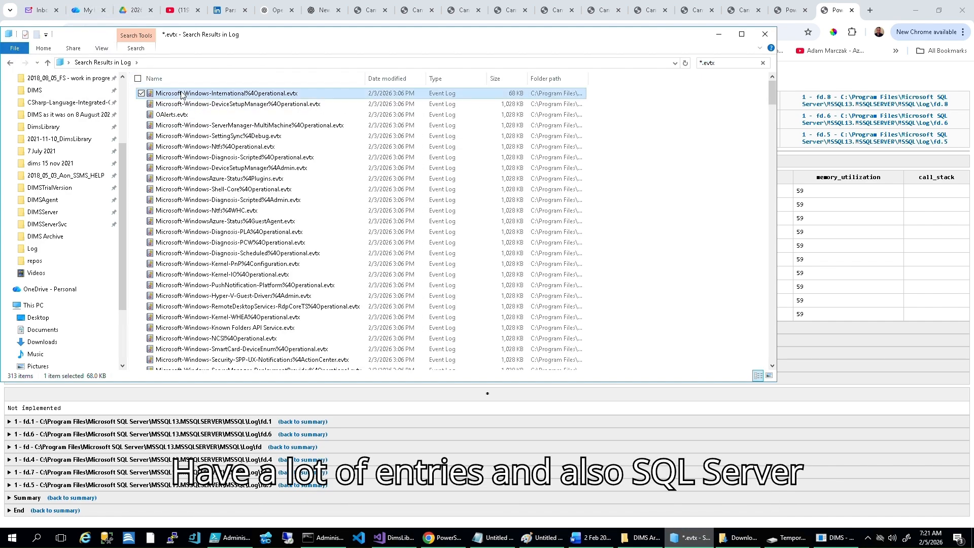
{"action": "key", "text": "ctrl+a"}
{"action": "key", "text": "shift+Delete"}
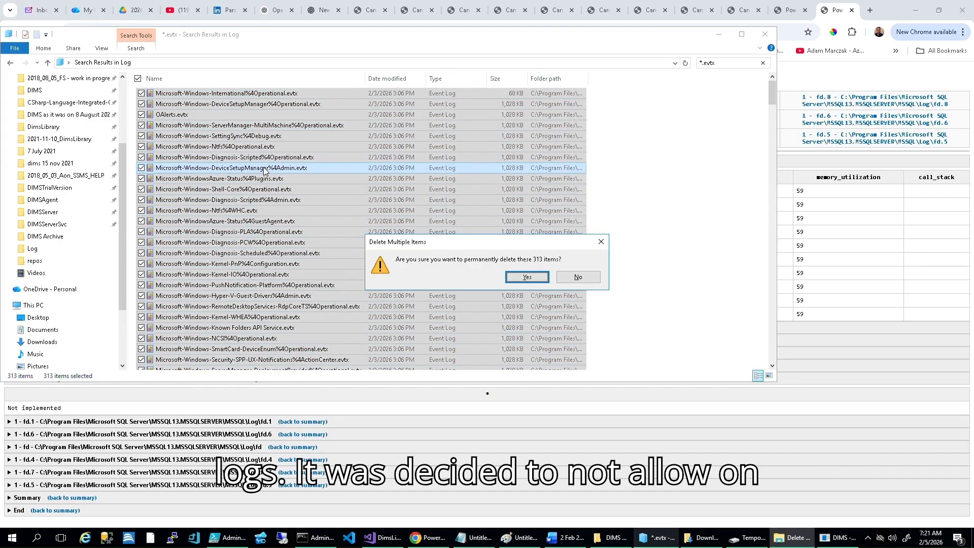
{"action": "left_click", "coordinate": [531, 278]}
{"action": "left_click", "coordinate": [764, 63]}
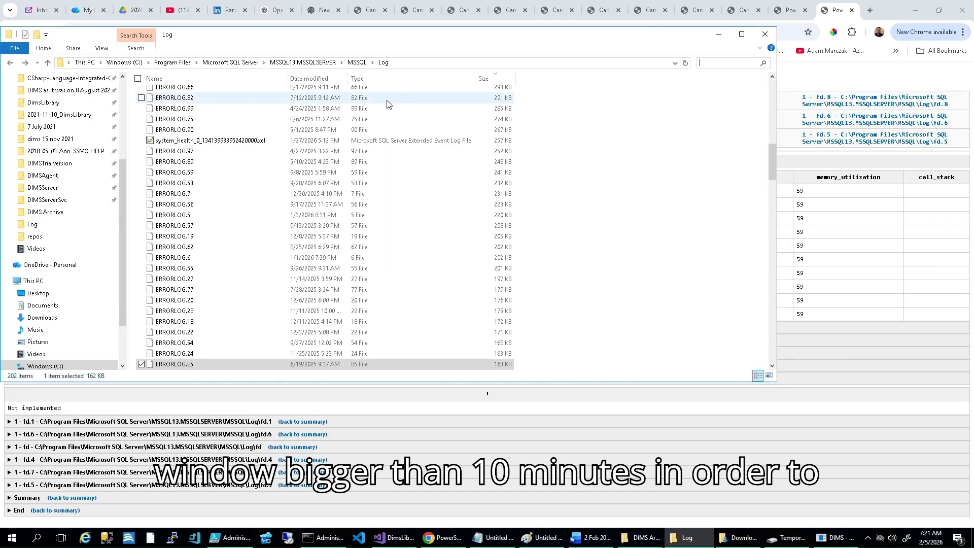
Step: Create a folder named DIMS_LOGS on the Temporary Storage (D:) drive and open it
{"action": "left_click", "coordinate": [792, 538]}
{"action": "right_click", "coordinate": [358, 315]}
{"action": "left_click", "coordinate": [284, 483]}
{"action": "left_click", "coordinate": [121, 343]}
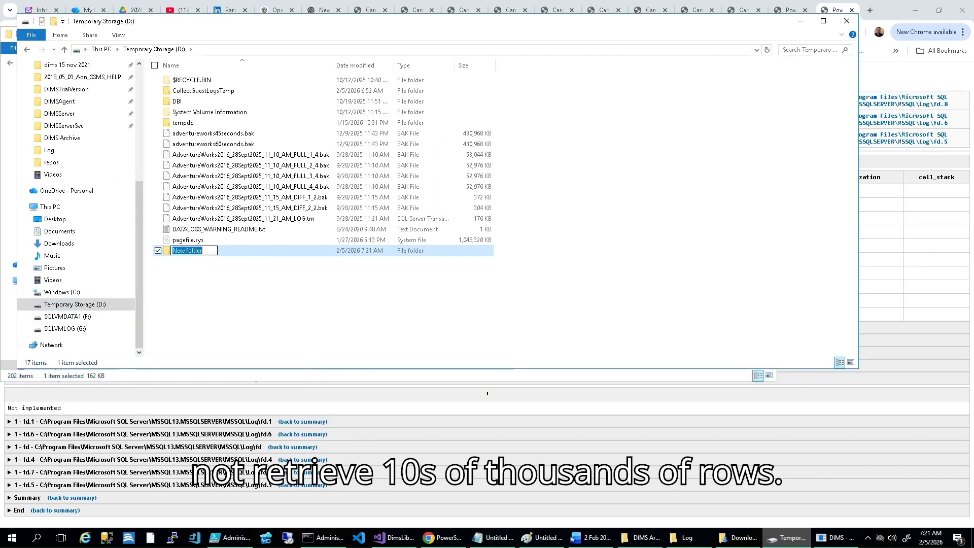
{"action": "type", "text": "DIMS_LOGS"}
{"action": "key", "text": "Return"}
{"action": "double_click", "coordinate": [188, 250]}
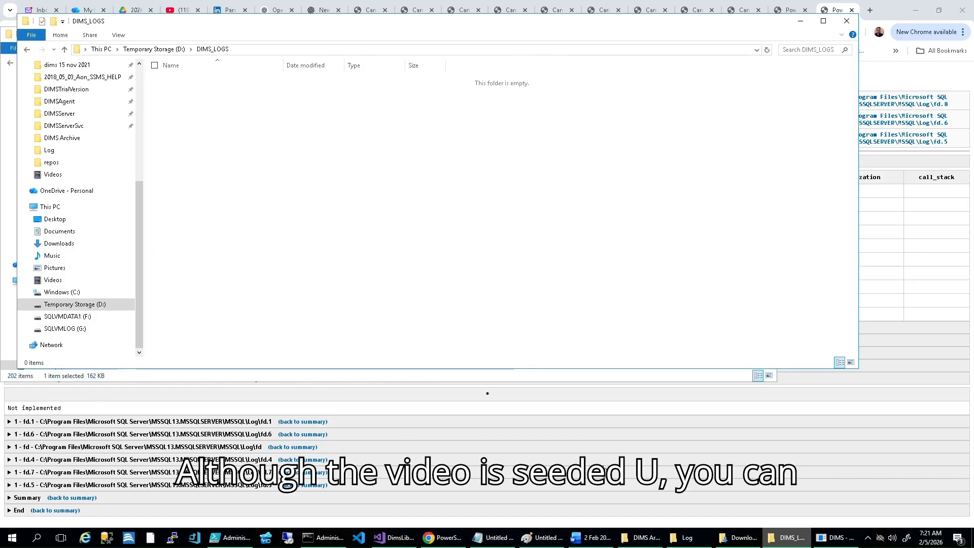
Step: Sort the SQL Server Log folder by name and copy the current ERRORLOG file into D:\DIMS_LOGS
{"action": "left_click", "coordinate": [682, 538]}
{"action": "left_click", "coordinate": [484, 78]}
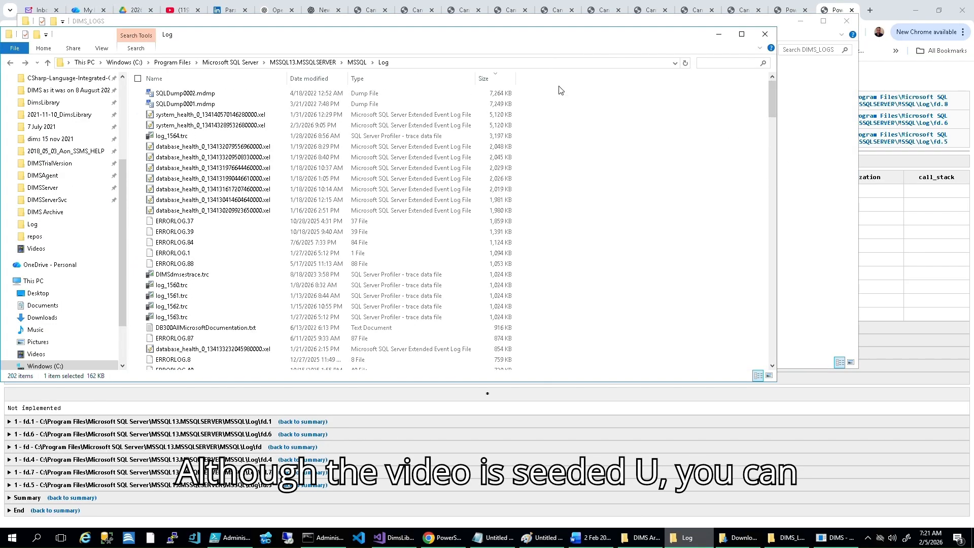
{"action": "left_click", "coordinate": [210, 79]}
{"action": "left_click", "coordinate": [182, 224]}
{"action": "left_click_drag", "start_coordinate": [772, 207], "coordinate": [781, 296]}
{"action": "left_click", "coordinate": [170, 172]}
{"action": "left_click", "coordinate": [791, 536]}
{"action": "key", "text": "ctrl+v"}
Step: Copy log_1564.trc from the SQL Server Log folder into D:\DIMS_LOGS
{"action": "left_click", "coordinate": [792, 535]}
{"action": "left_click", "coordinate": [713, 65]}
{"action": "left_click", "coordinate": [174, 303]}
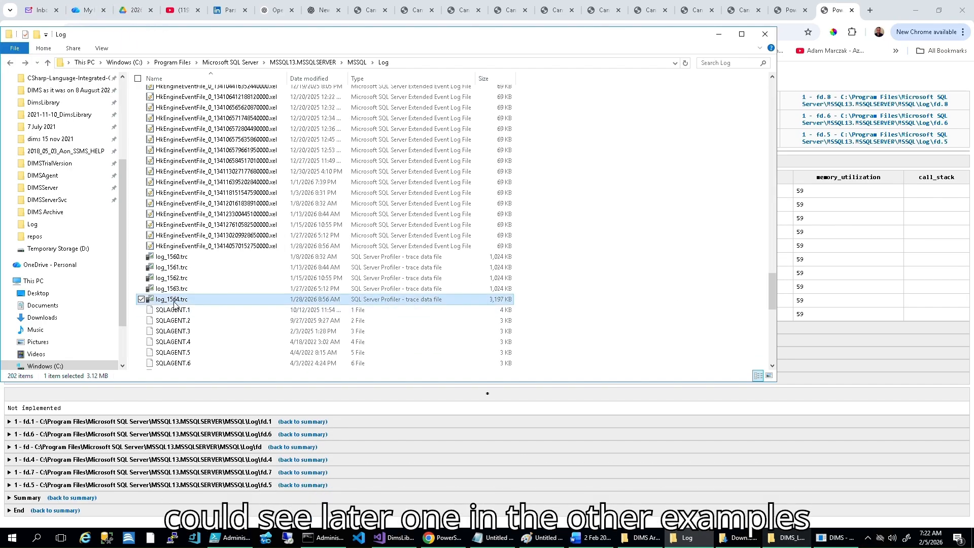
{"action": "left_click", "coordinate": [796, 544]}
{"action": "key", "text": "ctrl+v"}
Step: Navigate the Log folder window to C:\windows\system32
{"action": "left_click", "coordinate": [690, 540]}
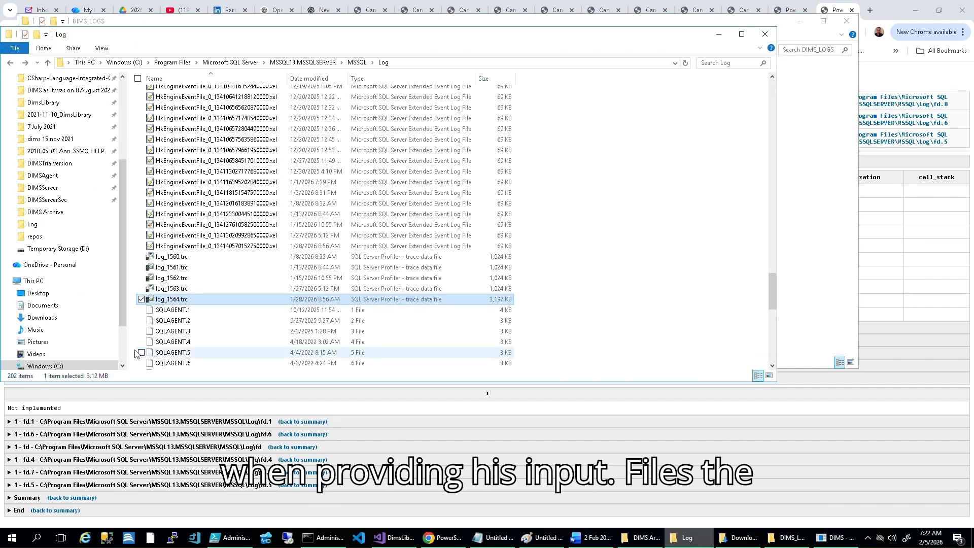
{"action": "left_click", "coordinate": [403, 63]}
{"action": "left_click_drag", "start_coordinate": [75, 63], "coordinate": [295, 71]}
{"action": "type", "text": "windows\\system32\\ev"}
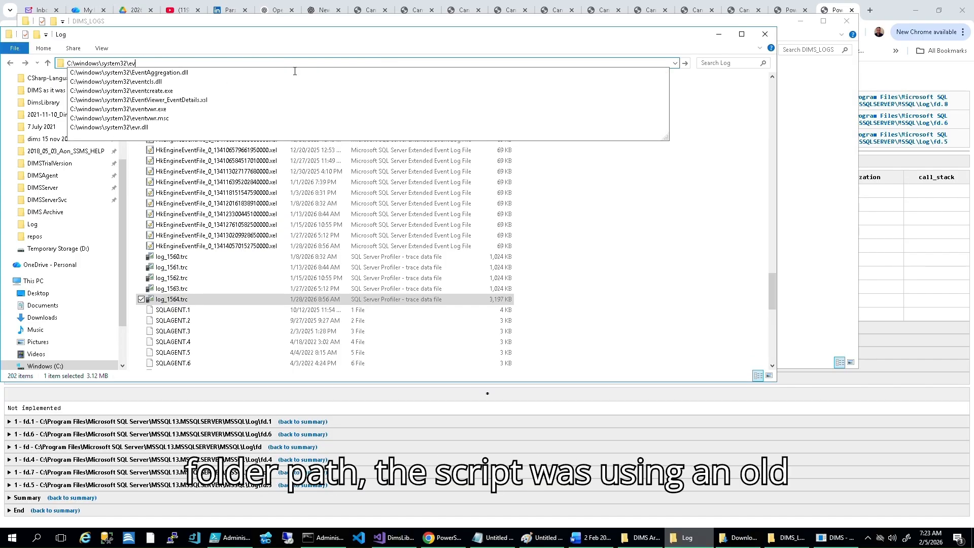
{"action": "key", "text": "BackSpace"}
{"action": "key", "text": "BackSpace"}
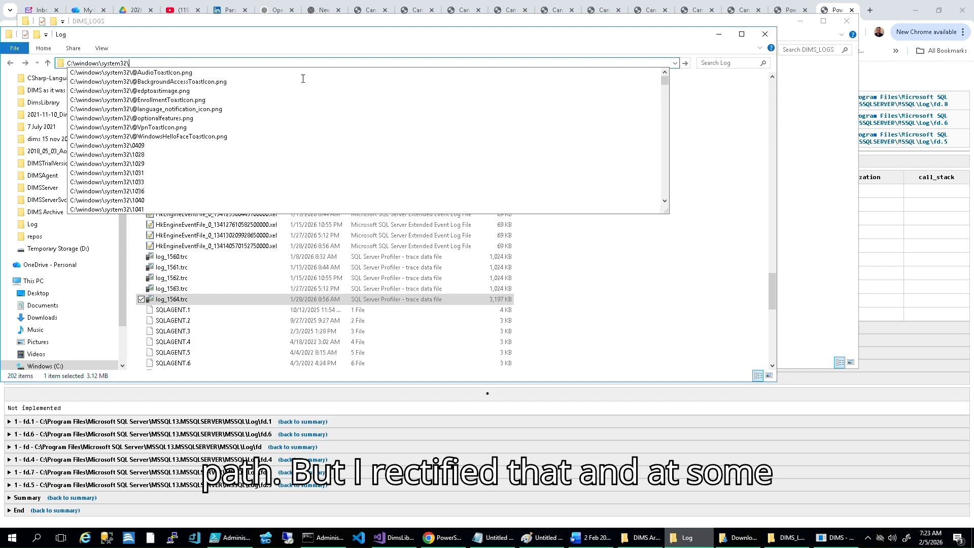
{"action": "type", "text": "log"}
{"action": "key", "text": "BackSpace"}
{"action": "key", "text": "BackSpace"}
{"action": "key", "text": "BackSpace"}
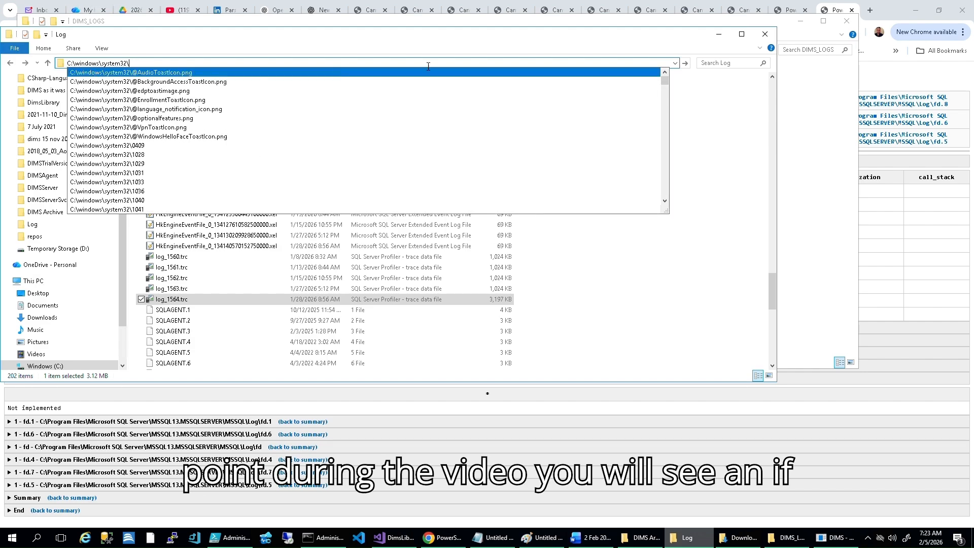
{"action": "key", "text": "Return"}
Step: Search System32 for *.evtx and list the results in the Details layout with widened name and folder path columns
{"action": "left_click", "coordinate": [731, 63]}
{"action": "type", "text": "*.evtx"}
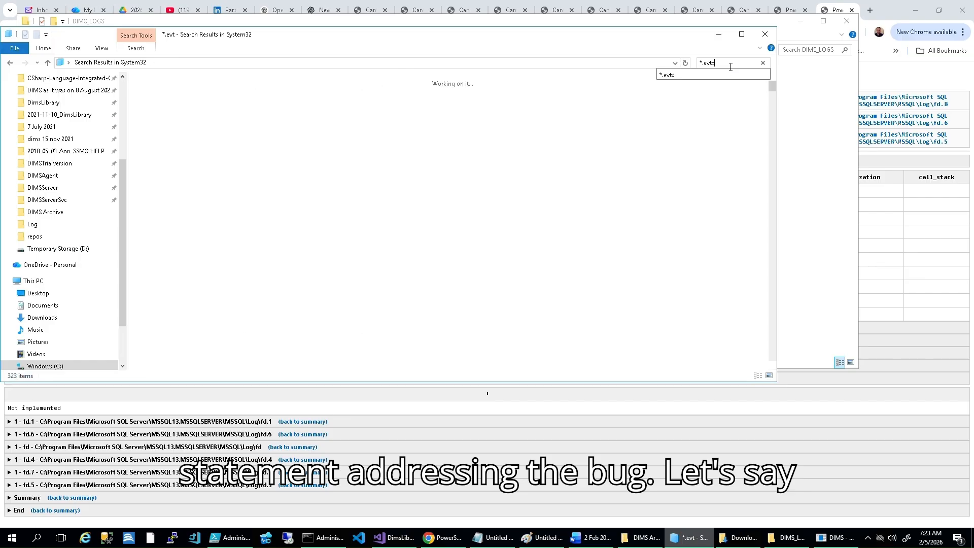
{"action": "left_click", "coordinate": [101, 48]}
{"action": "left_click", "coordinate": [228, 74]}
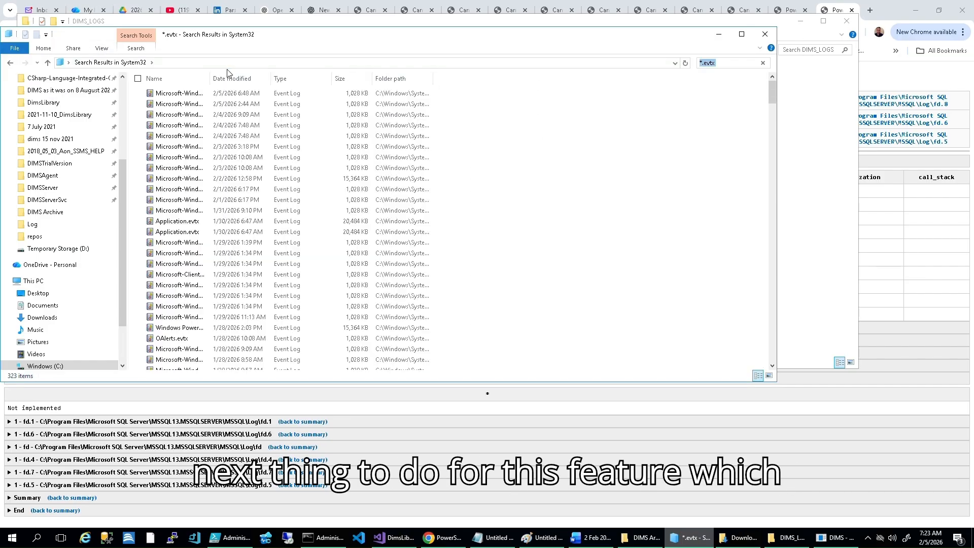
{"action": "double_click", "coordinate": [433, 79]}
{"action": "double_click", "coordinate": [210, 78]}
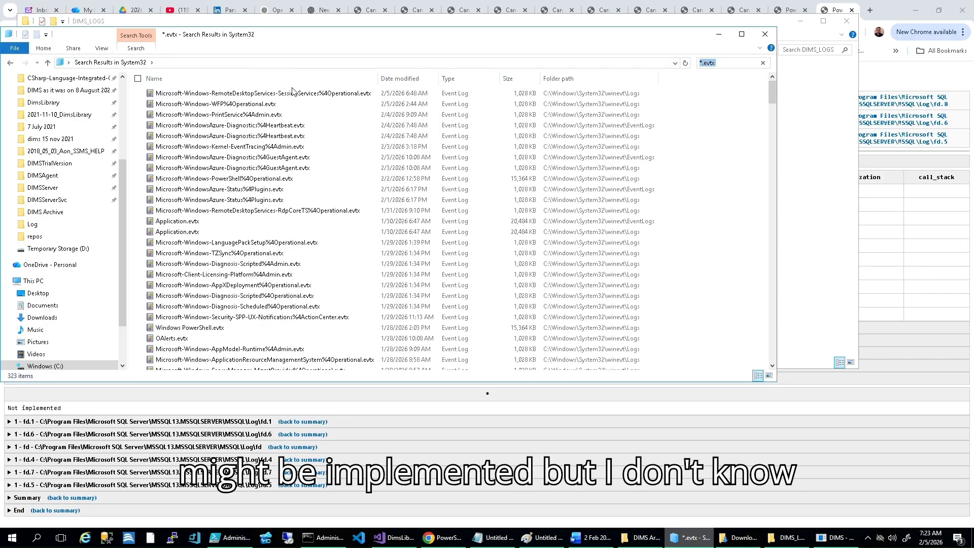
Step: Sort the results by name and copy Application.evtx and System.evtx from winevt\Logs into D:\DIMS_LOGS
{"action": "left_click", "coordinate": [290, 78]}
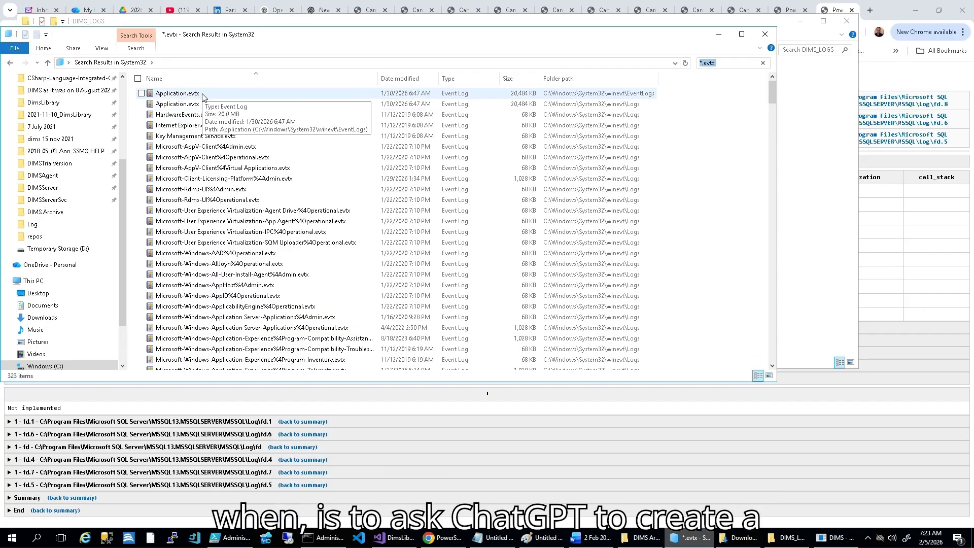
{"action": "left_click", "coordinate": [205, 104]}
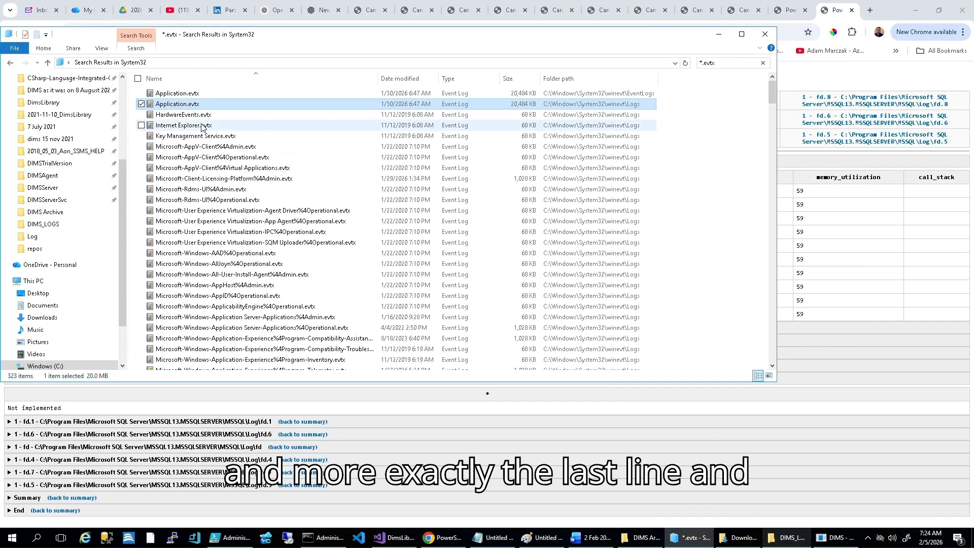
{"action": "key", "text": "s"}
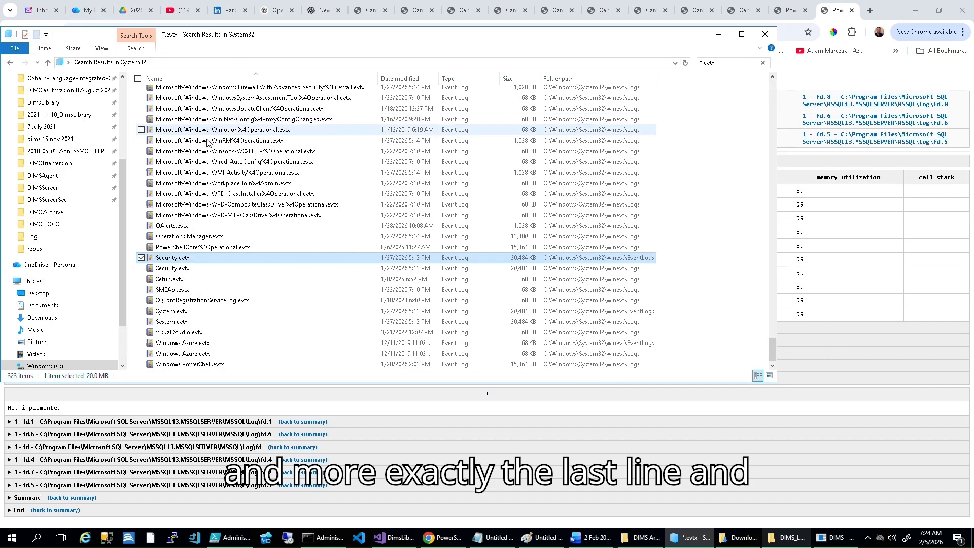
{"action": "left_click", "coordinate": [191, 323]}
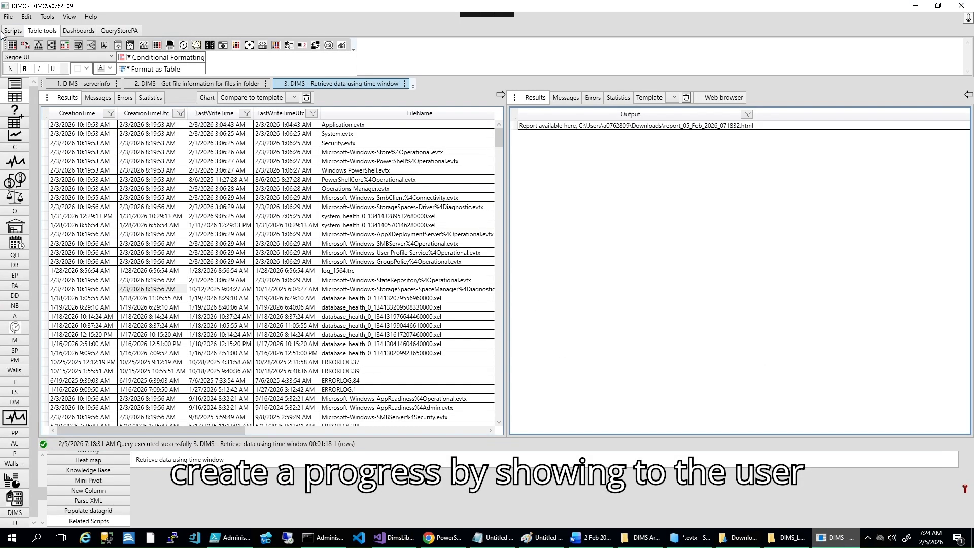
Step: In DIMS, open D:\DIMS_LOGS as the folder with SQL Server logs
{"action": "left_click", "coordinate": [8, 17]}
{"action": "mouse_move", "coordinate": [25, 35]}
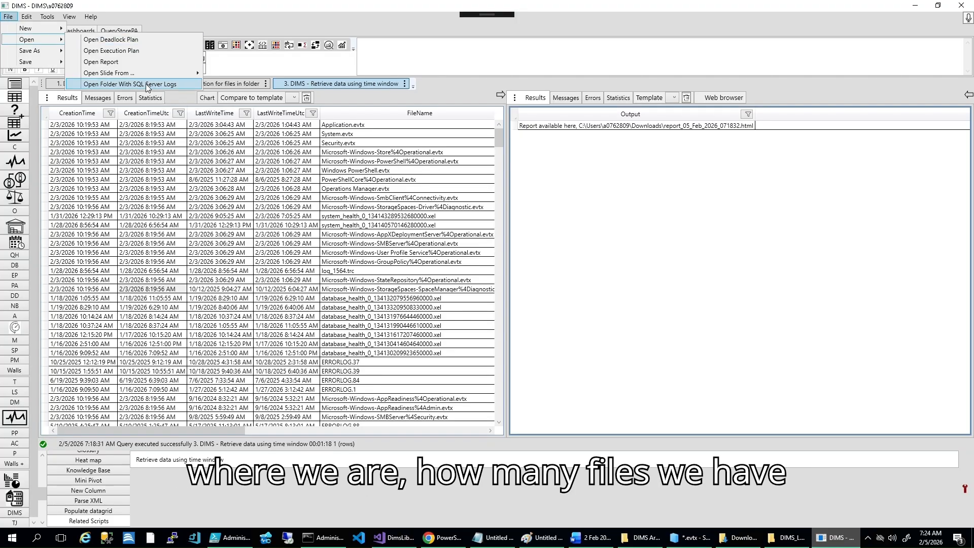
{"action": "left_click", "coordinate": [130, 88]}
{"action": "left_click", "coordinate": [423, 202]}
{"action": "left_click", "coordinate": [453, 235]}
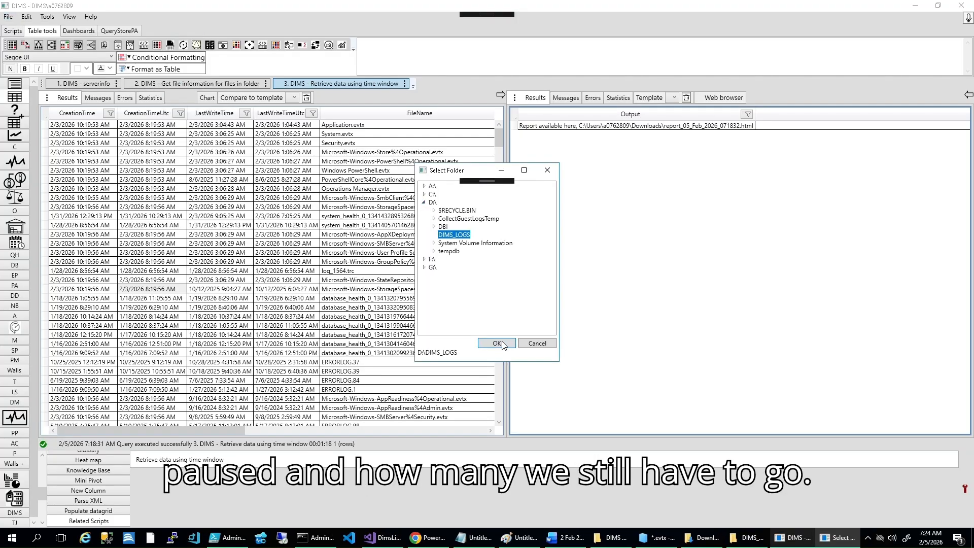
{"action": "left_click", "coordinate": [497, 343]}
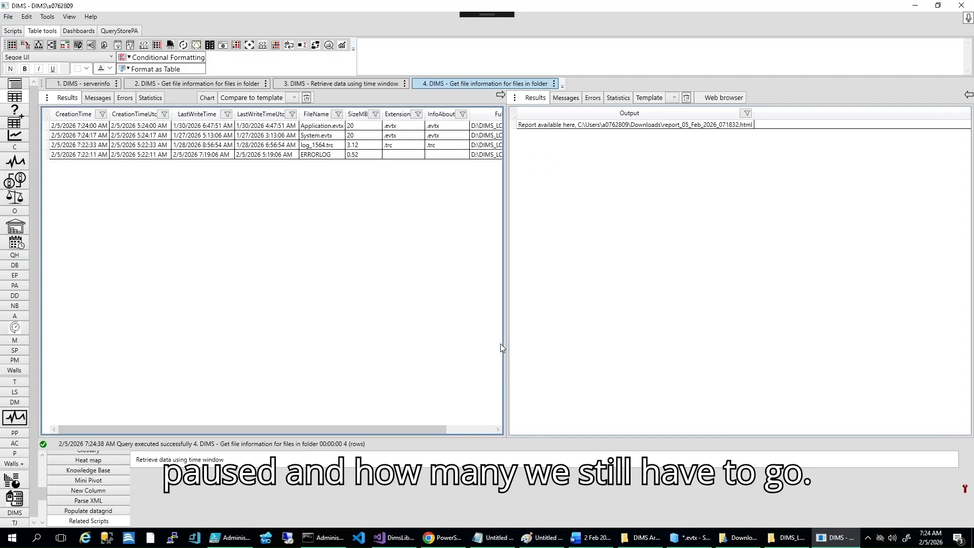
Step: Try to retrieve the D:\DIMS_LOGS entries for a time window with the Retrieve data using time window script
{"action": "left_click", "coordinate": [76, 127]}
{"action": "left_click", "coordinate": [97, 129]}
{"action": "left_click", "coordinate": [96, 130]}
{"action": "left_click", "coordinate": [13, 31]}
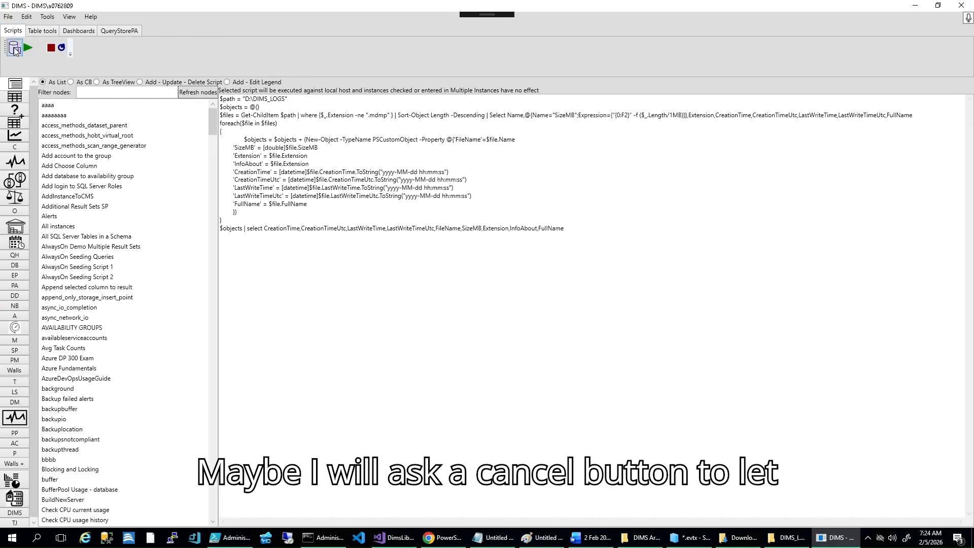
{"action": "left_click", "coordinate": [14, 49]}
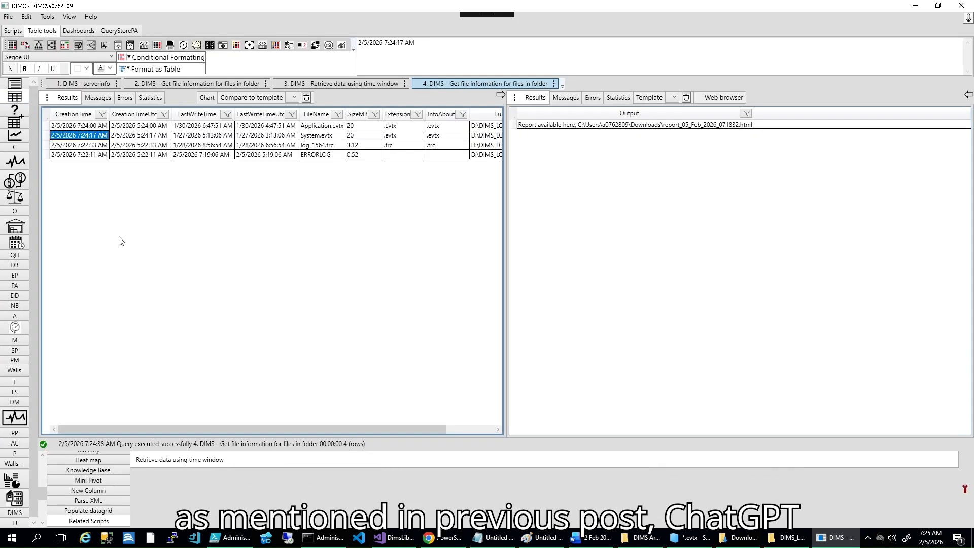
{"action": "double_click", "coordinate": [175, 460]}
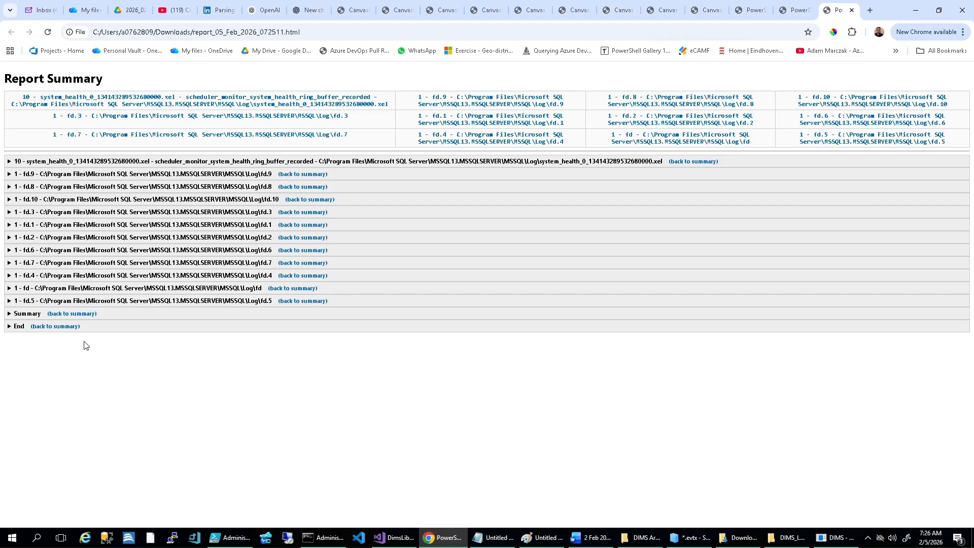
Step: Return to DIMS and examine the executed script's statistics to check which folder its $path variable uses
{"action": "left_click", "coordinate": [836, 538]}
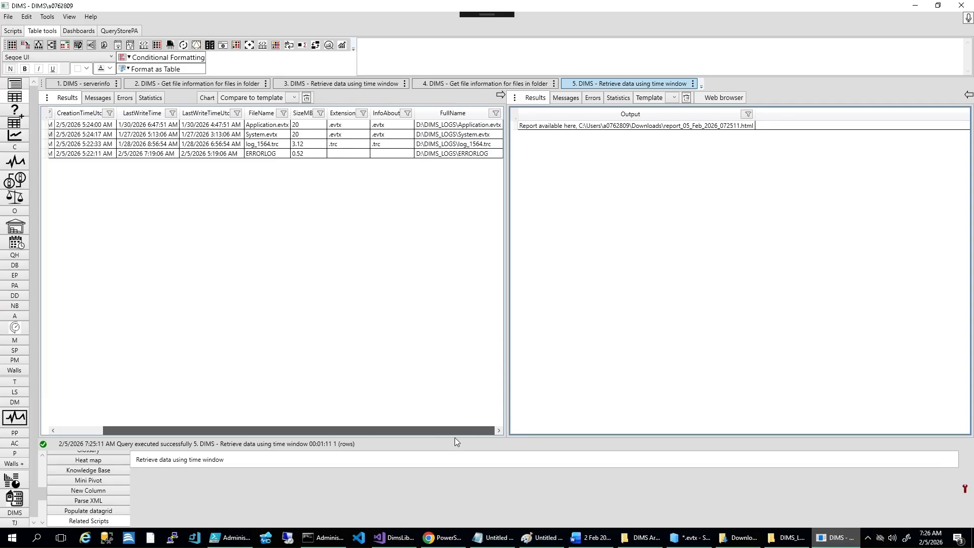
{"action": "left_click_drag", "start_coordinate": [455, 437], "coordinate": [334, 437]}
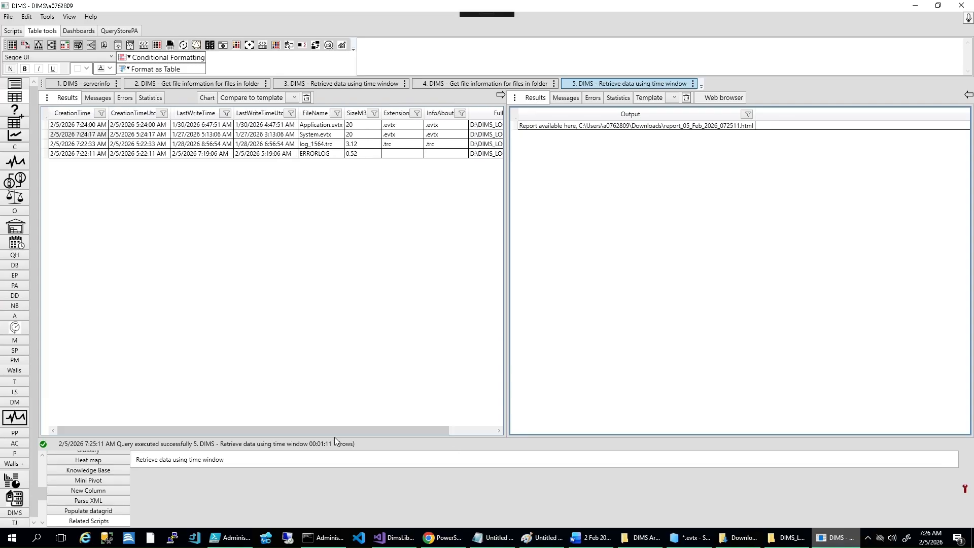
{"action": "left_click", "coordinate": [623, 97]}
{"action": "left_click", "coordinate": [968, 424]}
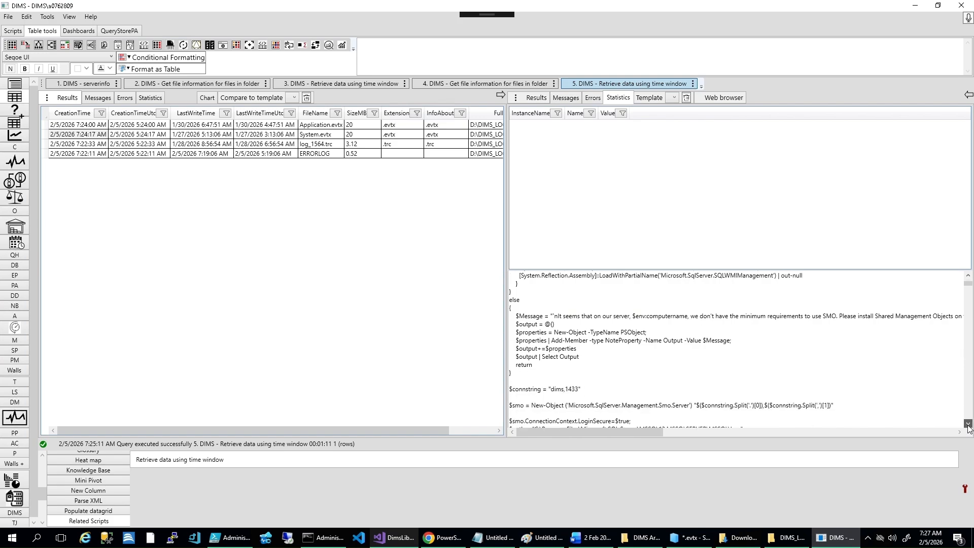
{"action": "left_click", "coordinate": [968, 424]}
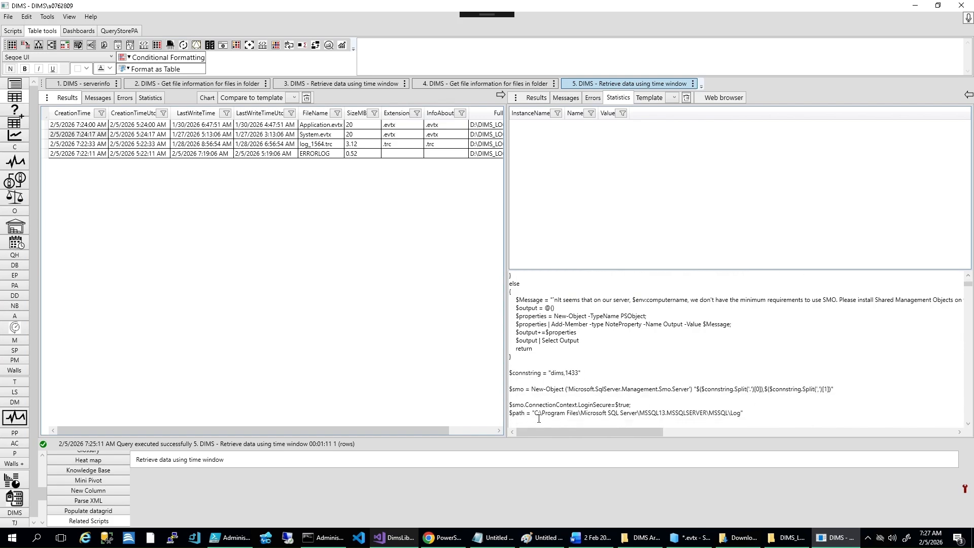
{"action": "left_click_drag", "start_coordinate": [535, 414], "coordinate": [740, 417]}
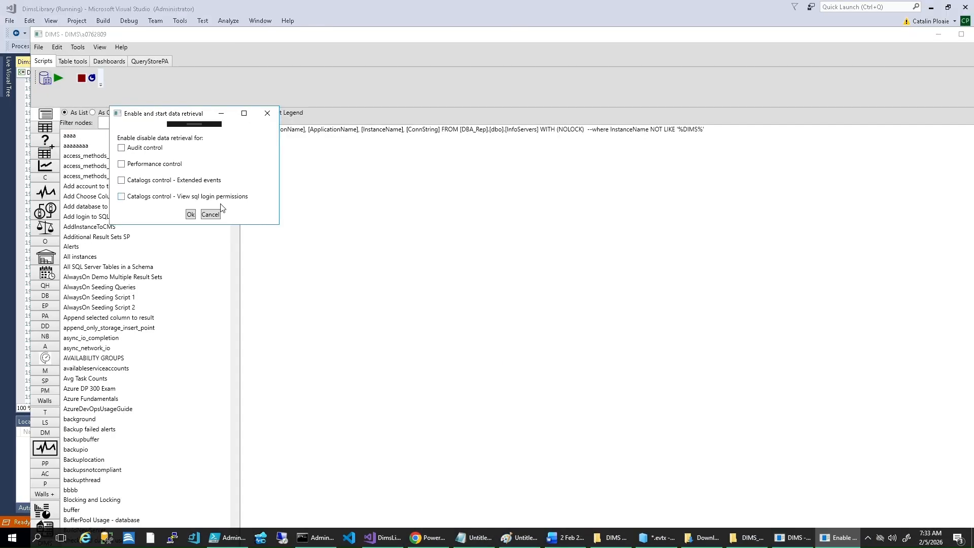
{"action": "key", "text": "Return"}
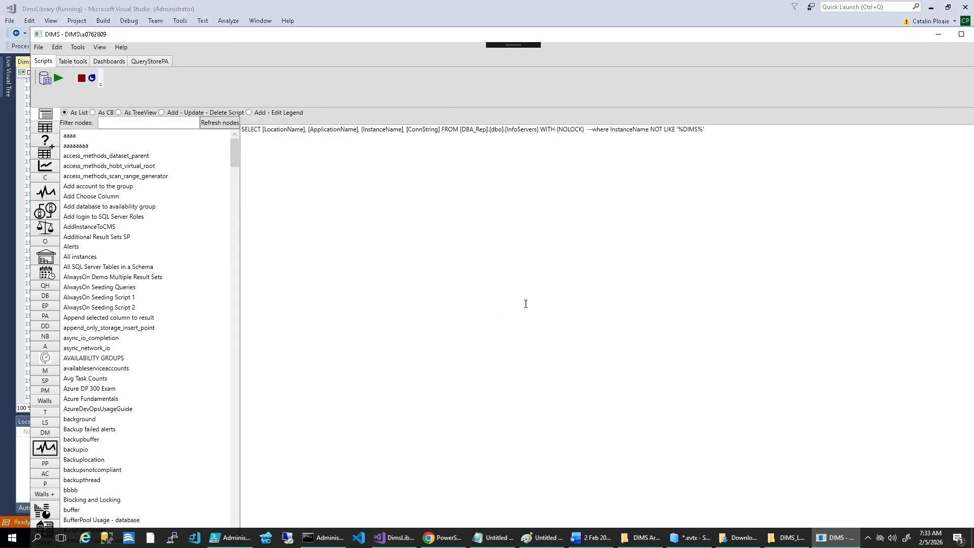
Step: Maximize the restarted DIMS window and open D:\DIMS_LOGS as the folder with SQL Server logs
{"action": "double_click", "coordinate": [308, 35]}
{"action": "left_click", "coordinate": [8, 17]}
{"action": "mouse_move", "coordinate": [30, 40]}
{"action": "left_click", "coordinate": [119, 84]}
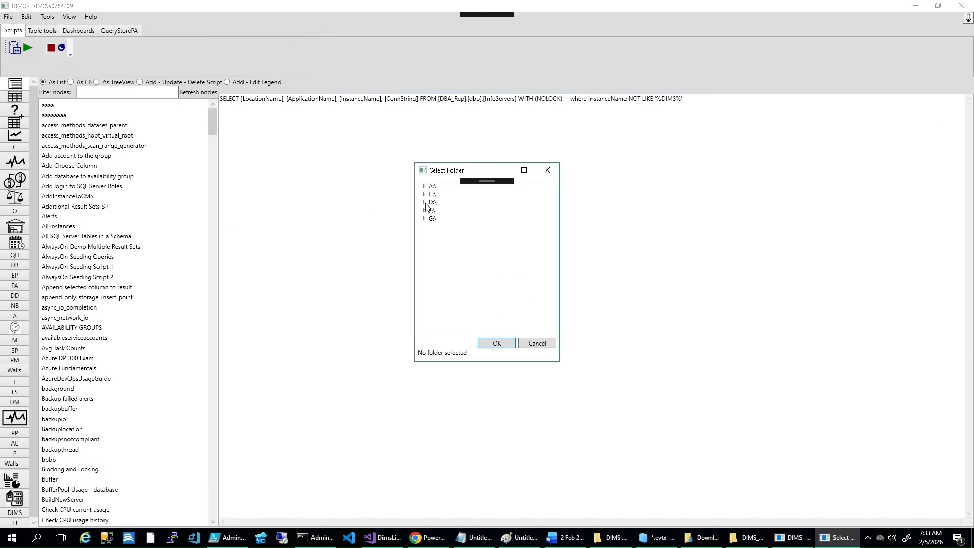
{"action": "left_click", "coordinate": [424, 202]}
{"action": "left_click", "coordinate": [454, 235]}
{"action": "left_click", "coordinate": [508, 346]}
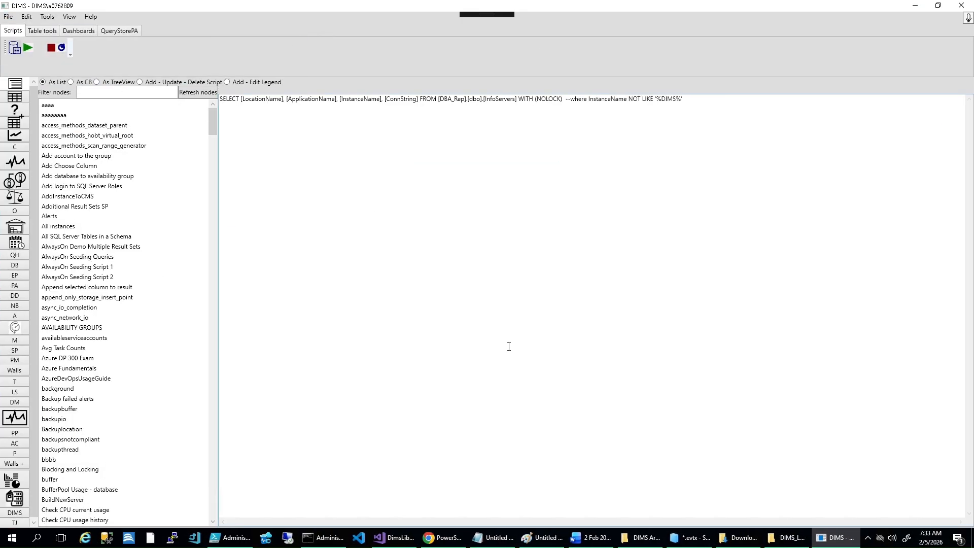
Step: Show the log file results table and select the Application.evtx creation time, 2/5/2026 7:24:00 AM, as the time window value
{"action": "left_click", "coordinate": [14, 99]}
{"action": "left_click", "coordinate": [92, 47]}
{"action": "left_click", "coordinate": [313, 127]}
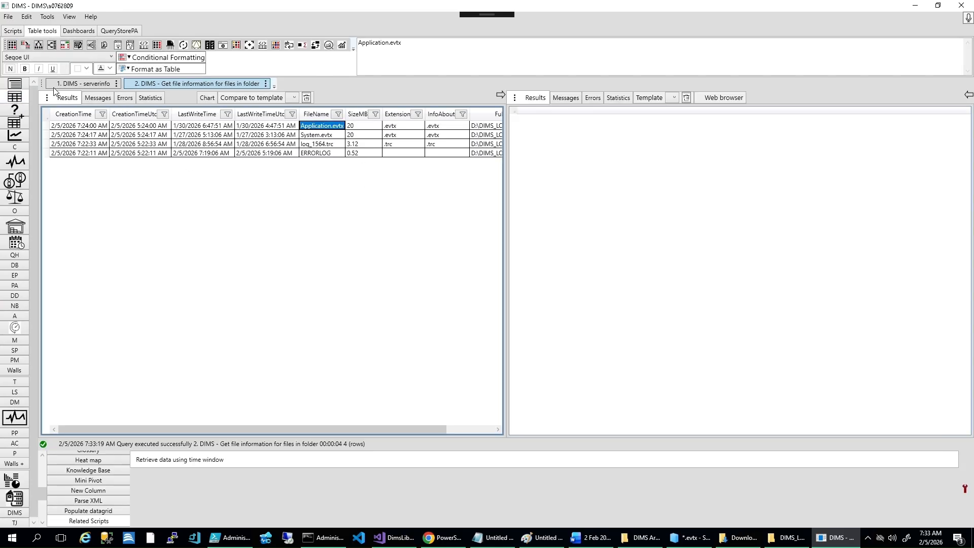
{"action": "left_click", "coordinate": [47, 97]}
{"action": "mouse_move", "coordinate": [76, 140]}
{"action": "left_click", "coordinate": [202, 165]}
{"action": "left_click", "coordinate": [84, 153]}
{"action": "left_click", "coordinate": [105, 127]}
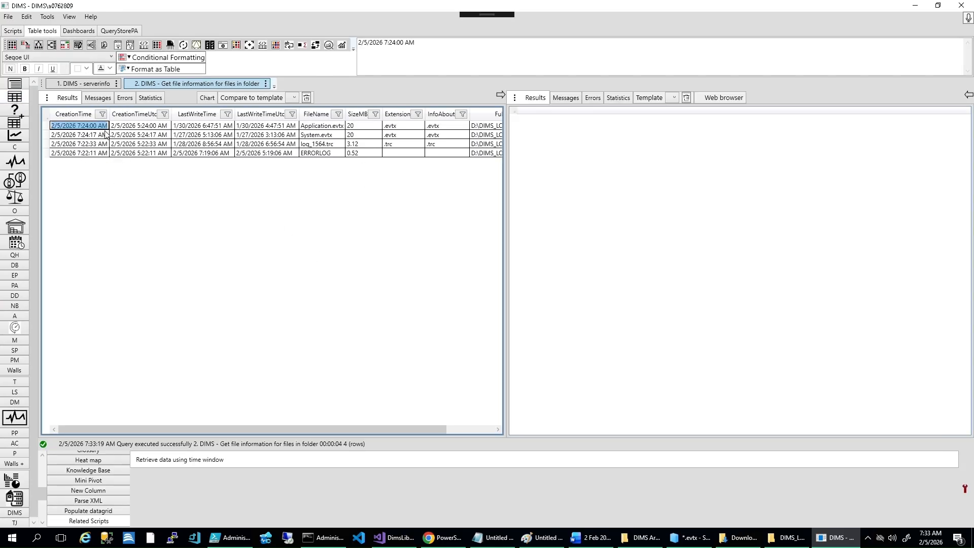
Step: Adjust the Begin Date and End Date parameters and run Retrieve data using time window for D:\DIMS_LOGS
{"action": "left_click", "coordinate": [13, 31]}
{"action": "left_click", "coordinate": [13, 47]}
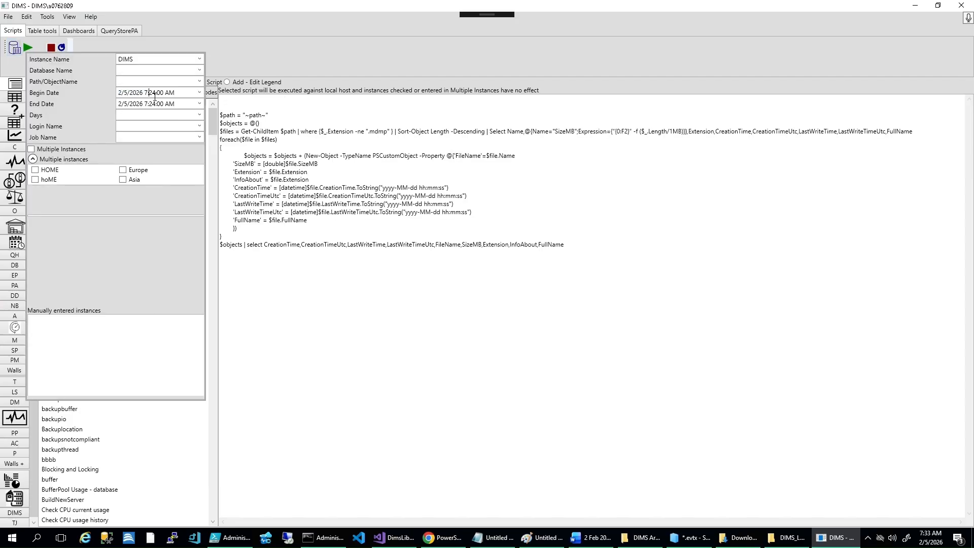
{"action": "left_click", "coordinate": [249, 105]}
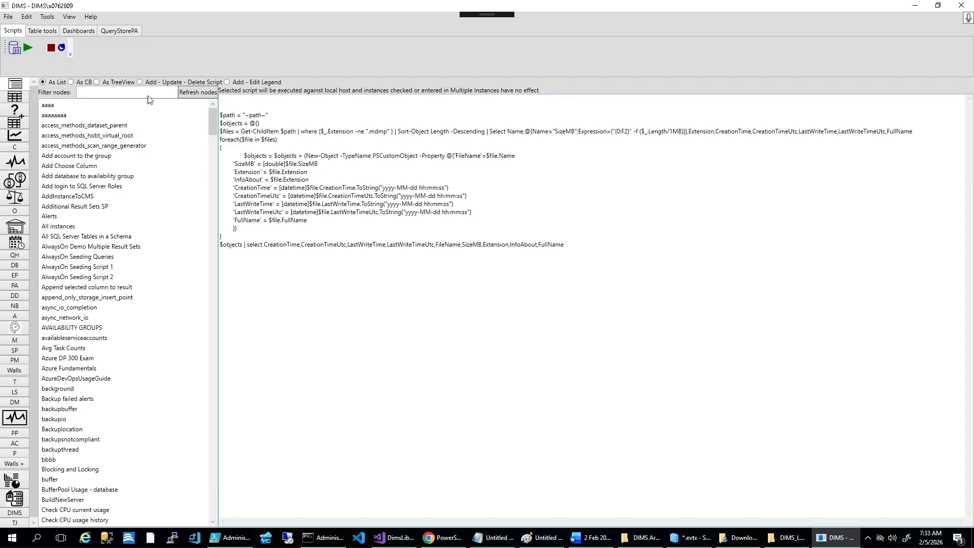
{"action": "left_click", "coordinate": [28, 48]}
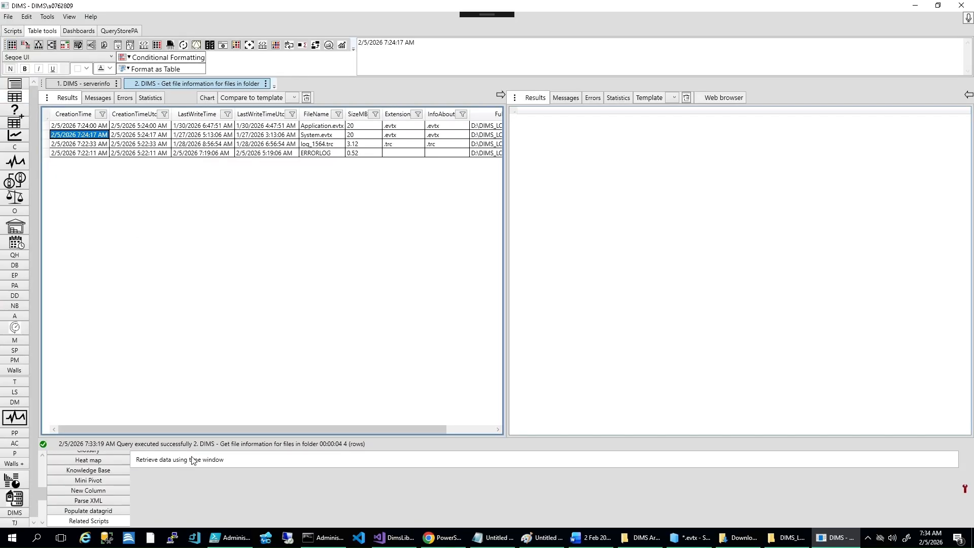
{"action": "left_click", "coordinate": [188, 462]}
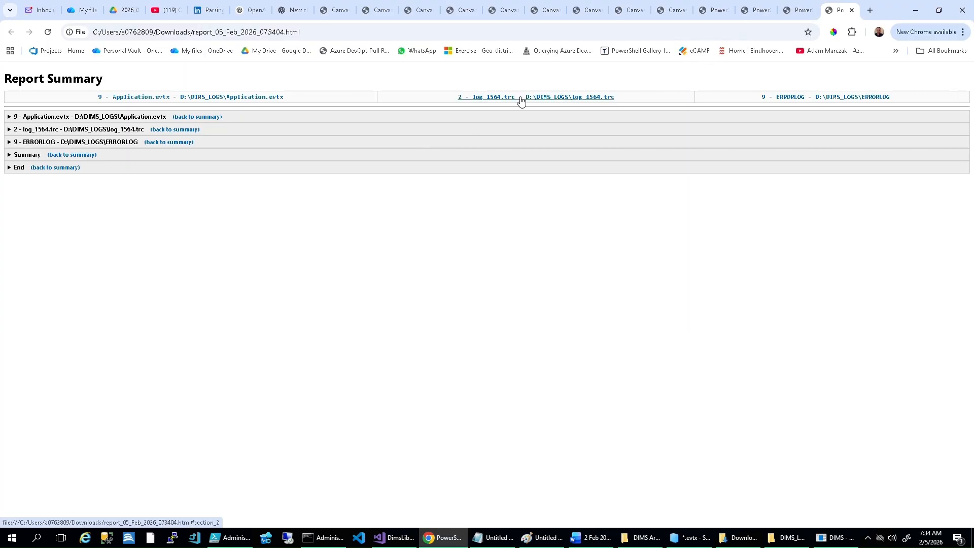
Step: Examine the report's Application.evtx, log_1564.trc, ERRORLOG, Summary and End sections, and return to the report summary
{"action": "left_click", "coordinate": [13, 118]}
{"action": "left_click", "coordinate": [11, 271]}
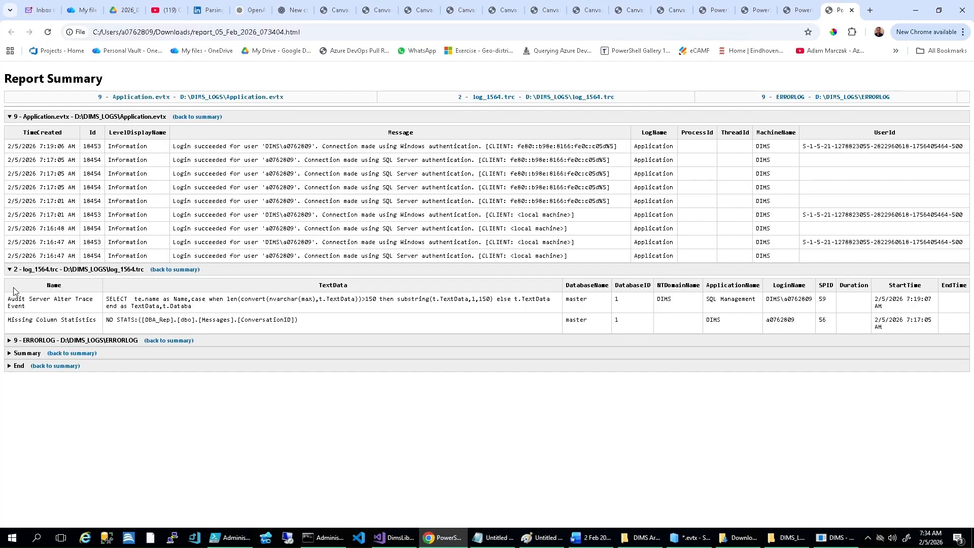
{"action": "left_click", "coordinate": [11, 341]}
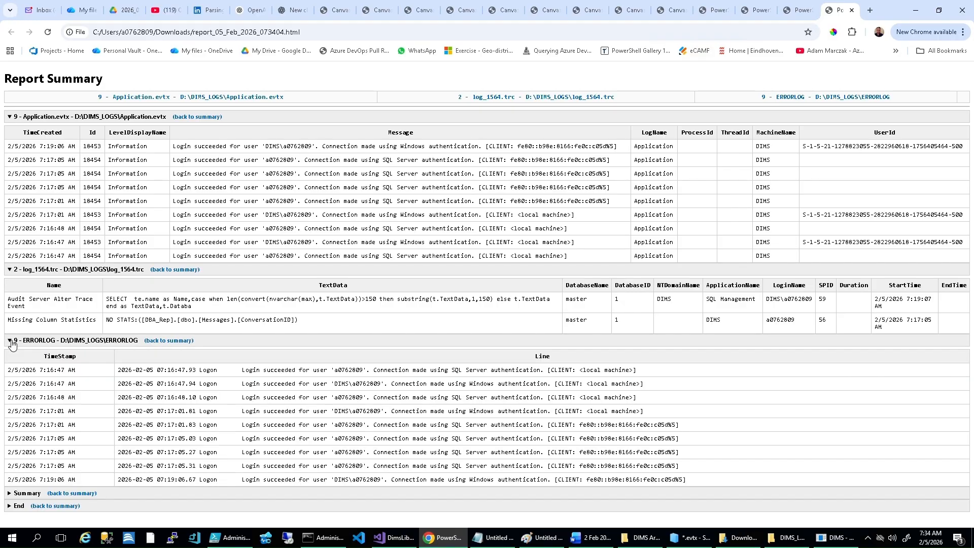
{"action": "left_click", "coordinate": [17, 495]}
{"action": "scroll", "coordinate": [15, 508], "scroll_direction": "down", "scroll_amount": 1}
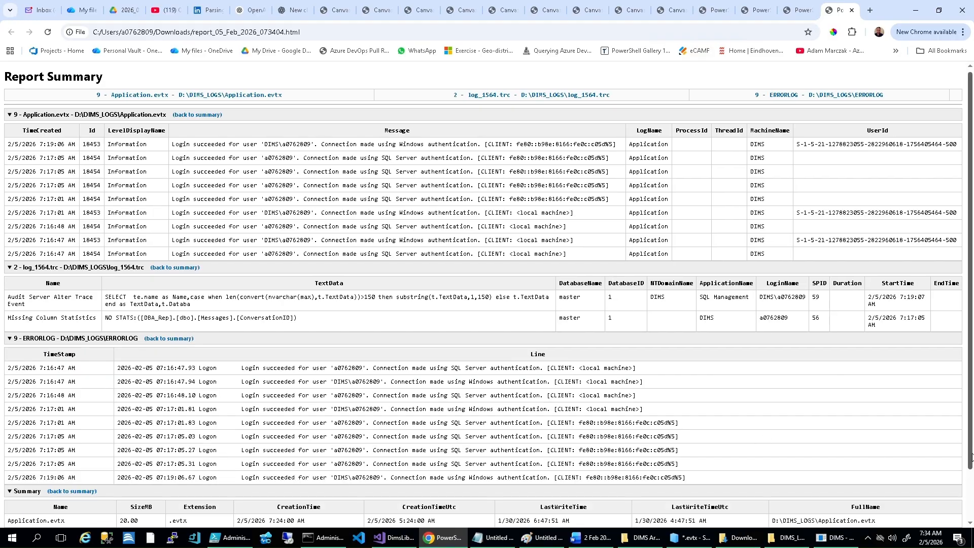
{"action": "left_click", "coordinate": [14, 518]}
{"action": "scroll", "coordinate": [211, 458], "scroll_direction": "down", "scroll_amount": 1}
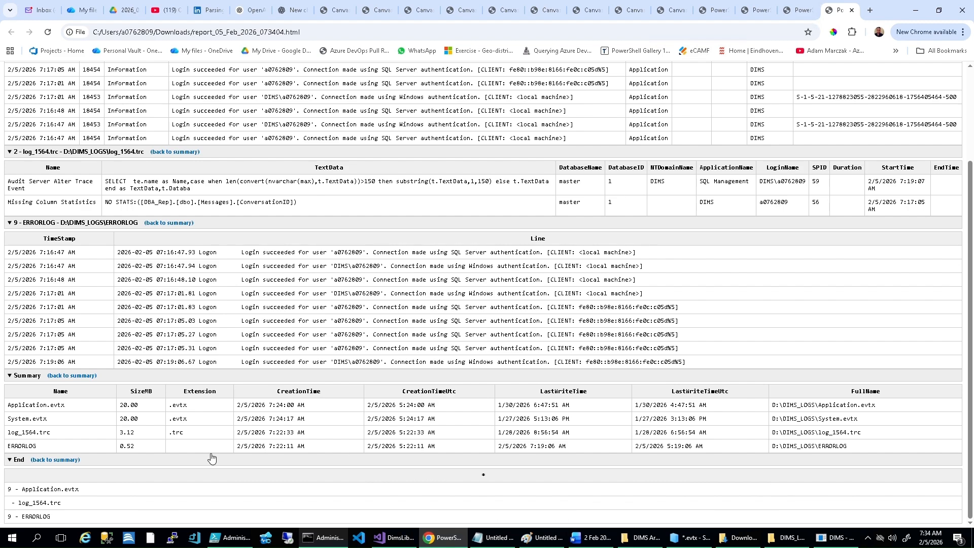
{"action": "left_click", "coordinate": [61, 464]}
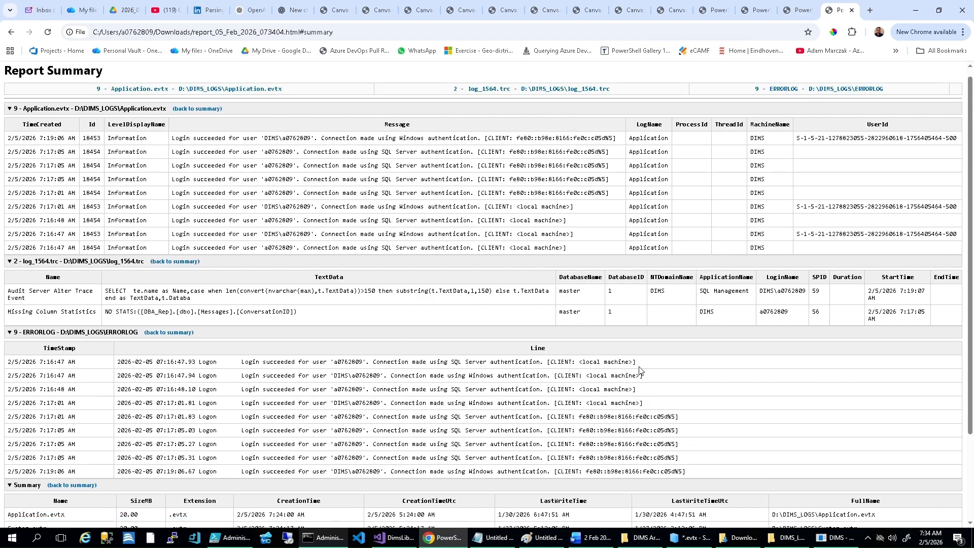
Step: Duplicate the DIMS_LOGS folder on the Temporary Storage (D:) drive
{"action": "left_click", "coordinate": [787, 538]}
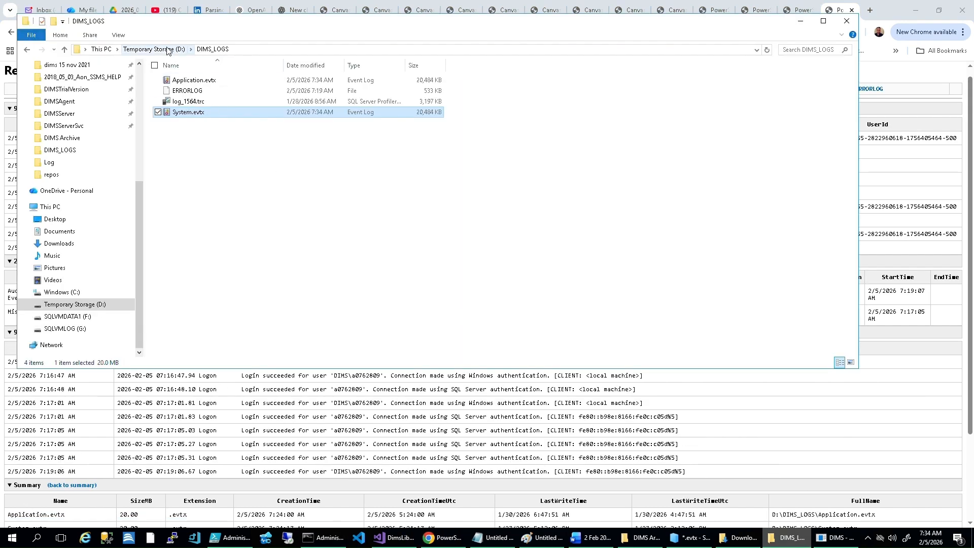
{"action": "left_click", "coordinate": [168, 49]}
{"action": "right_click", "coordinate": [189, 111]}
{"action": "left_click", "coordinate": [225, 337]}
{"action": "right_click", "coordinate": [282, 288]}
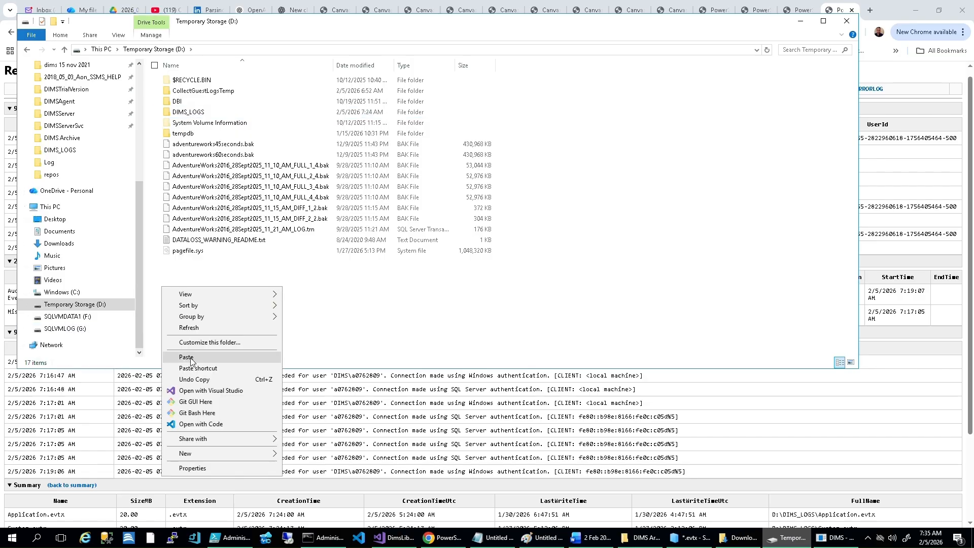
{"action": "left_click", "coordinate": [190, 357]}
Step: Return the System32 search window to the SQL Server Log folder and search it for *.xel
{"action": "left_click", "coordinate": [690, 538]}
{"action": "left_click", "coordinate": [721, 64]}
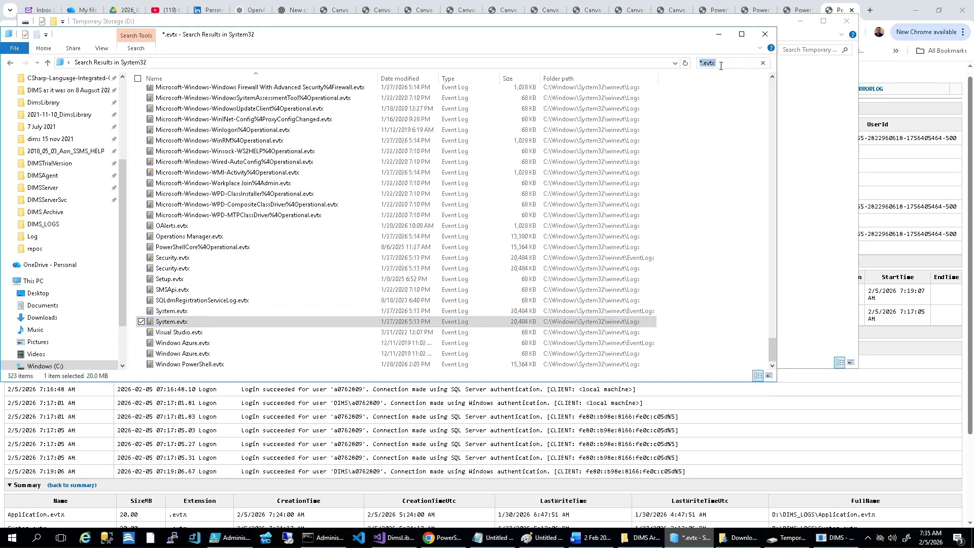
{"action": "left_click", "coordinate": [11, 63]}
{"action": "type", "text": "xel"}
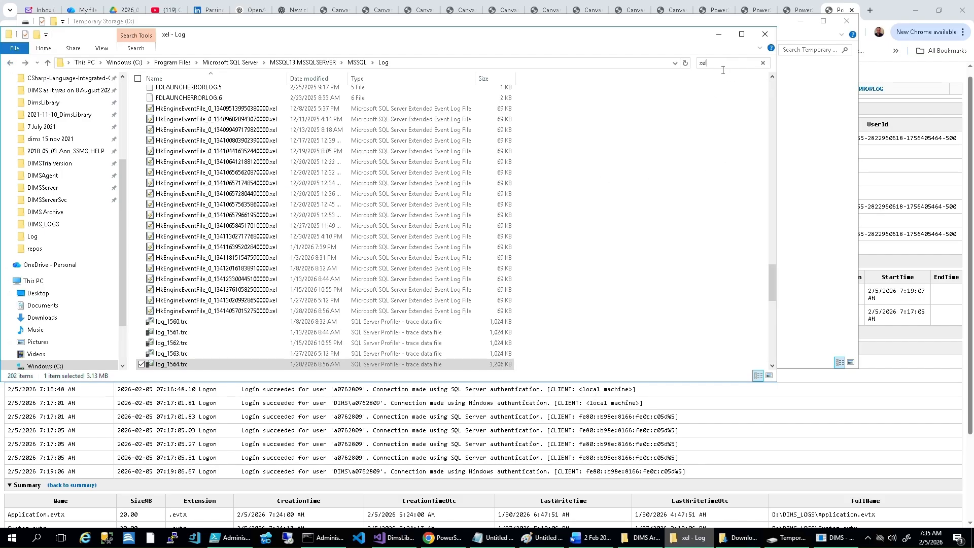
{"action": "type", "text": "*."}
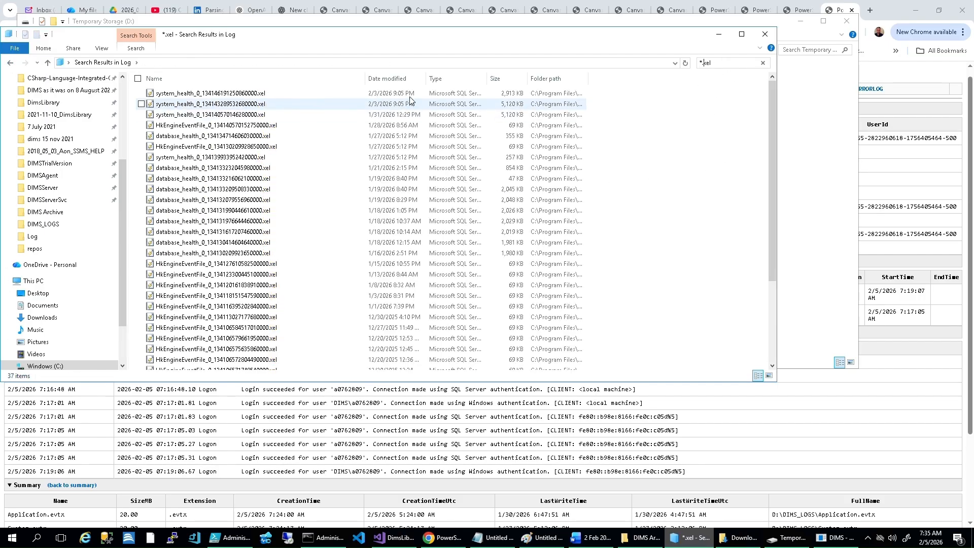
Step: Add a Date created column to the search results, sort by it newest first, and widen the folder path in a maximized window
{"action": "right_click", "coordinate": [583, 80]}
{"action": "left_click", "coordinate": [583, 161]}
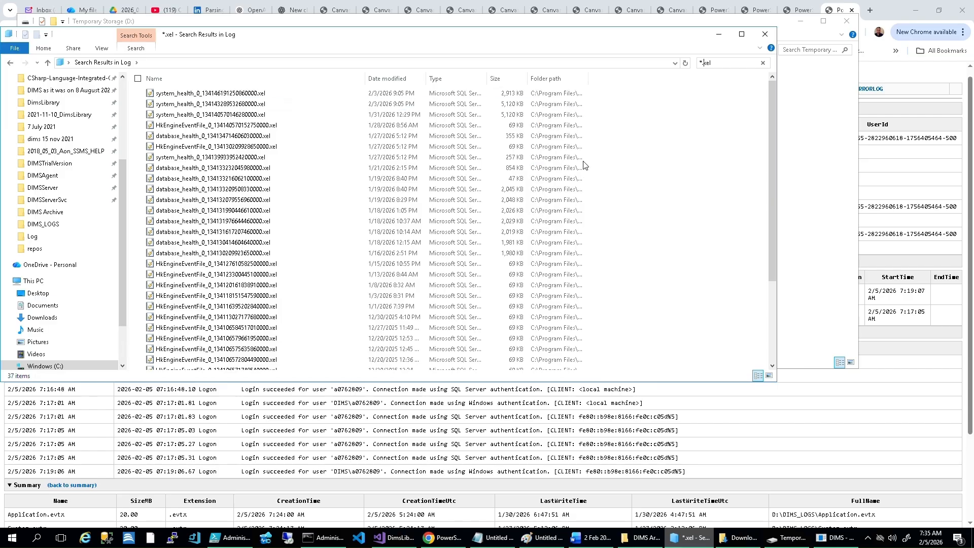
{"action": "left_click", "coordinate": [630, 78]}
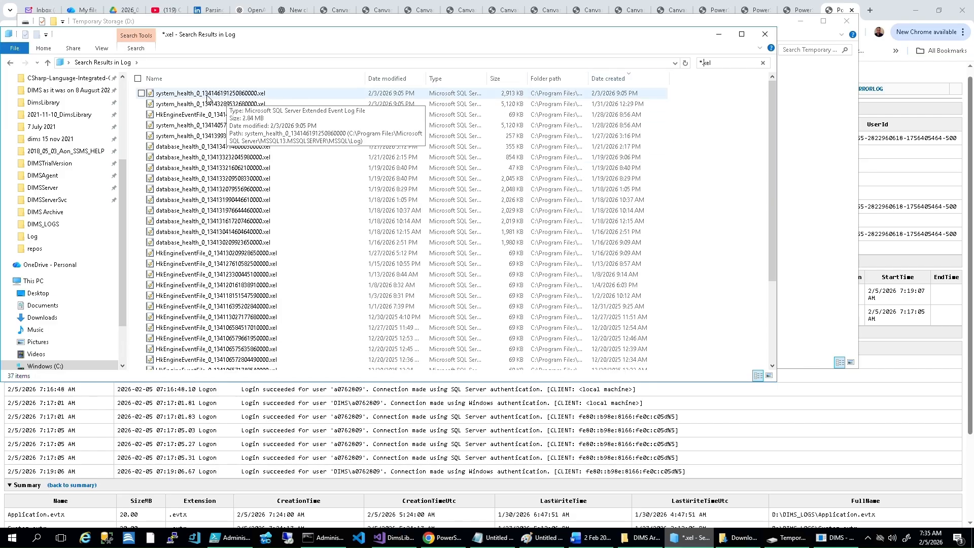
{"action": "double_click", "coordinate": [588, 78]}
{"action": "left_click", "coordinate": [742, 34]}
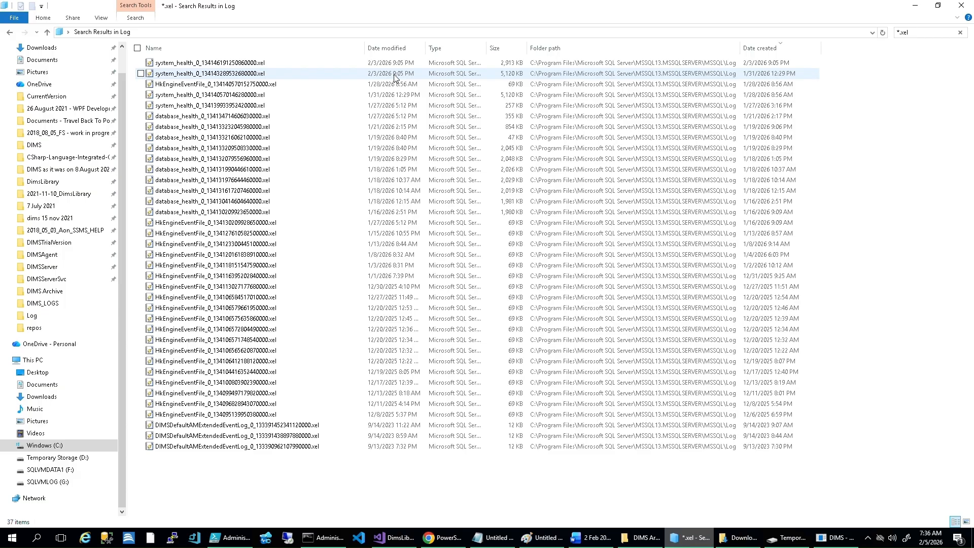
Step: Copy system_health_0_134146191250860000.xel and system_health_0_134143289532680000.xel into D:\DIMS_LOGS - Copy
{"action": "left_click", "coordinate": [241, 64]}
{"action": "left_click", "coordinate": [259, 74], "text": "ctrl"}
{"action": "left_click", "coordinate": [785, 535]}
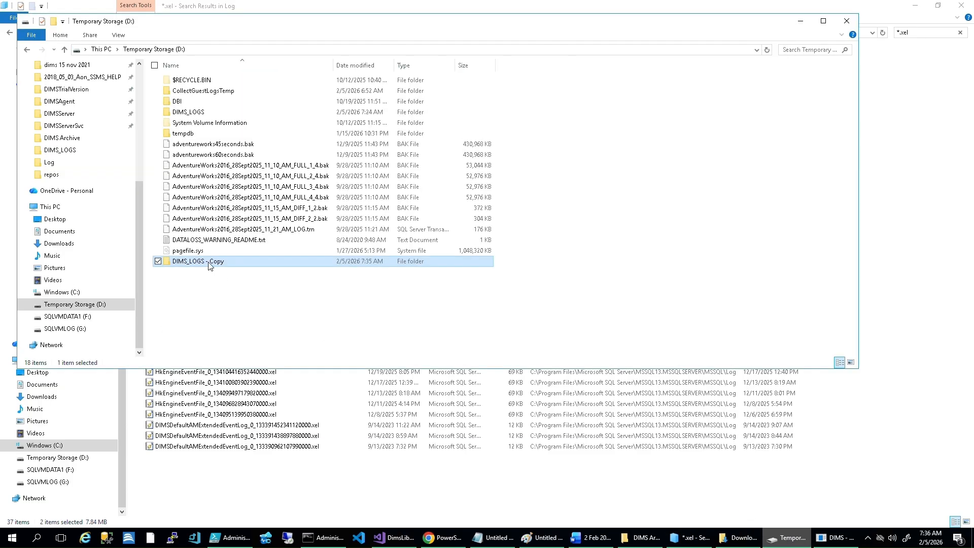
{"action": "double_click", "coordinate": [208, 262]}
{"action": "key", "text": "ctrl+v"}
Step: In DIMS, open D:\DIMS_LOGS - Copy as the SQL Server logs folder and run Retrieve data using time window
{"action": "left_click", "coordinate": [825, 537]}
{"action": "left_click", "coordinate": [8, 18]}
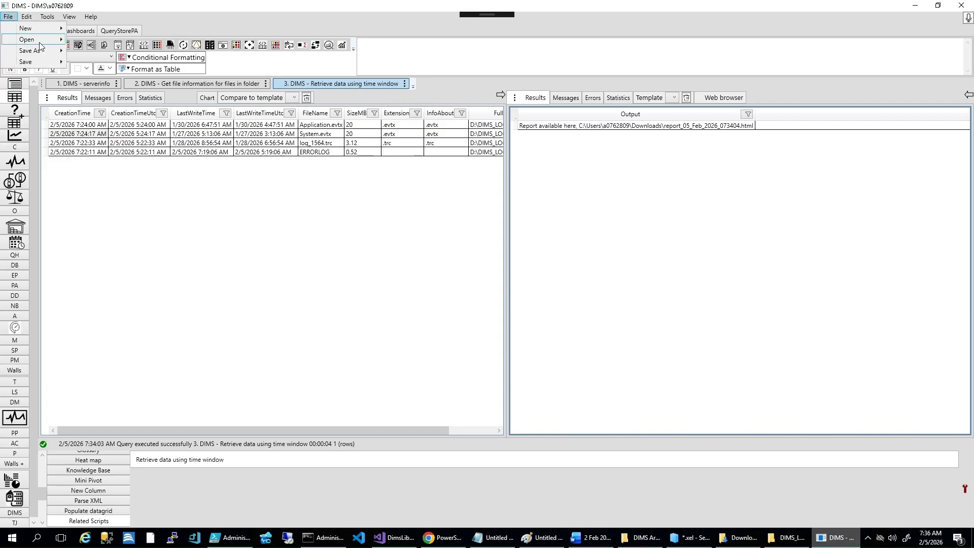
{"action": "mouse_move", "coordinate": [38, 41]}
{"action": "left_click", "coordinate": [188, 85]}
{"action": "left_click", "coordinate": [469, 245]}
{"action": "left_click", "coordinate": [497, 343]}
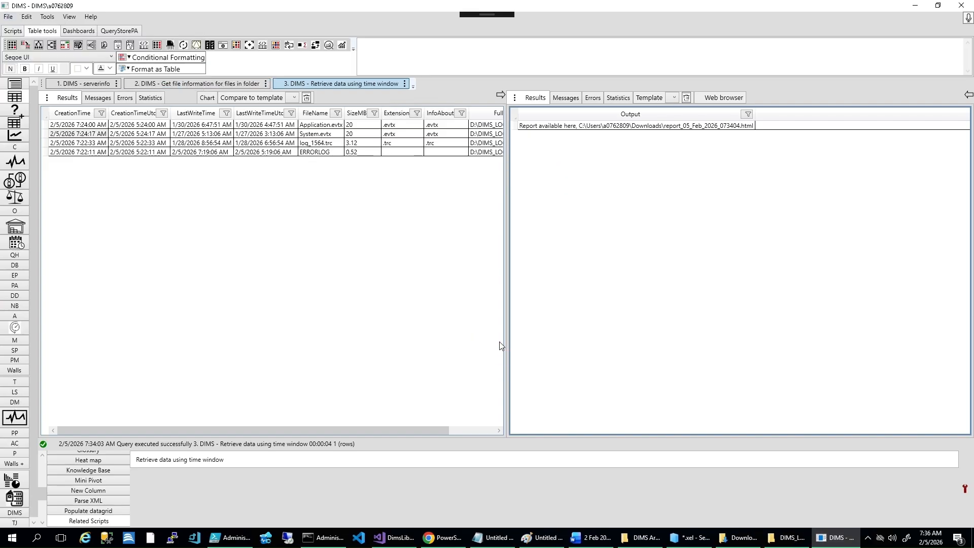
{"action": "double_click", "coordinate": [194, 459]}
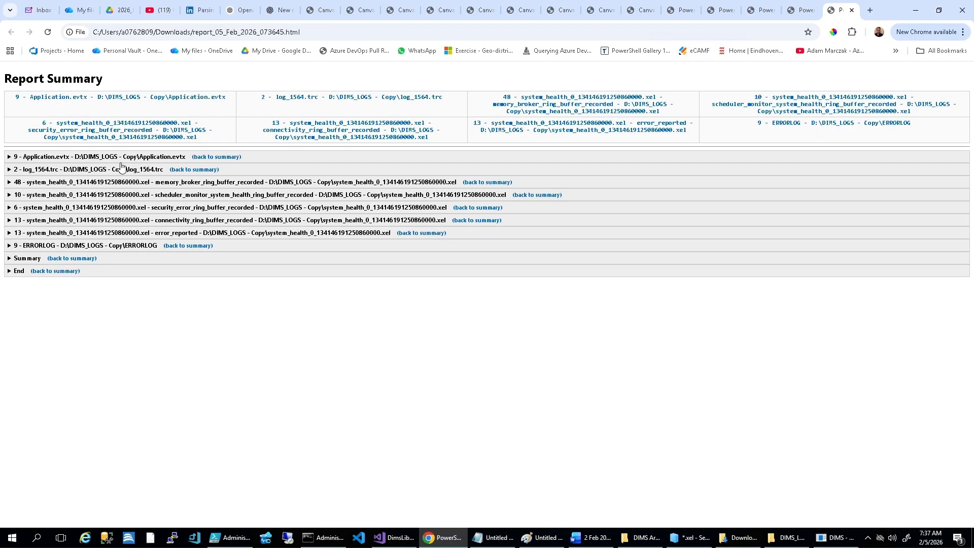
Step: Examine the system_health error_reported and security_error_ring_buffer_recorded sections of the new report
{"action": "left_click", "coordinate": [667, 128]}
{"action": "left_click", "coordinate": [11, 233]}
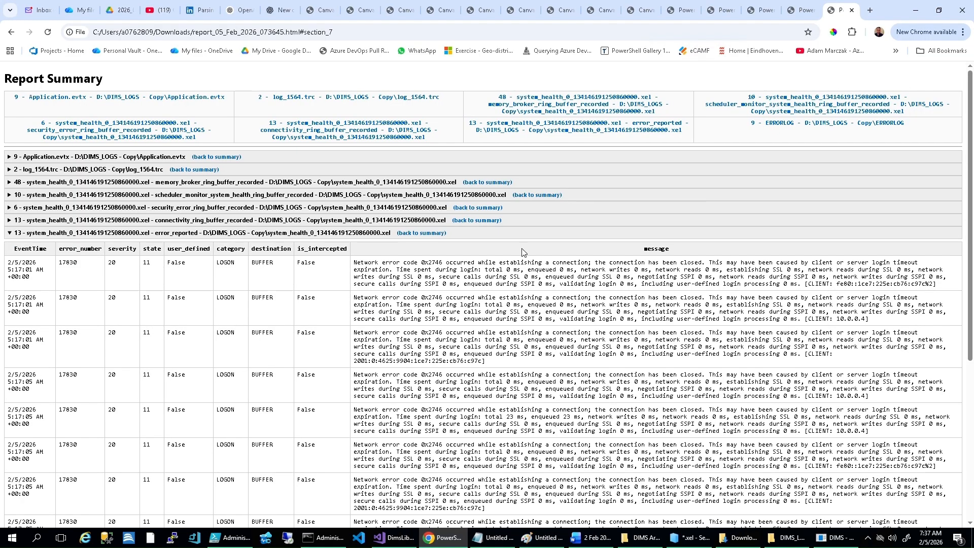
{"action": "left_click", "coordinate": [11, 208]}
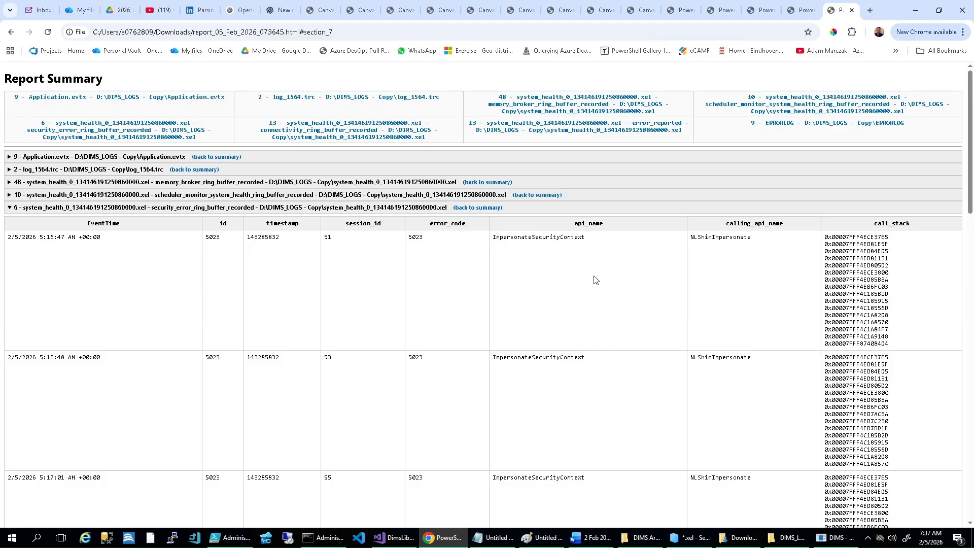
Step: Expand the connectivity_ring_buffer_recorded section and copy its first EventTime, 2/5/2026 5:17:01 AM +00:00, into a new Notepad document
{"action": "left_click_drag", "start_coordinate": [971, 177], "coordinate": [971, 420]}
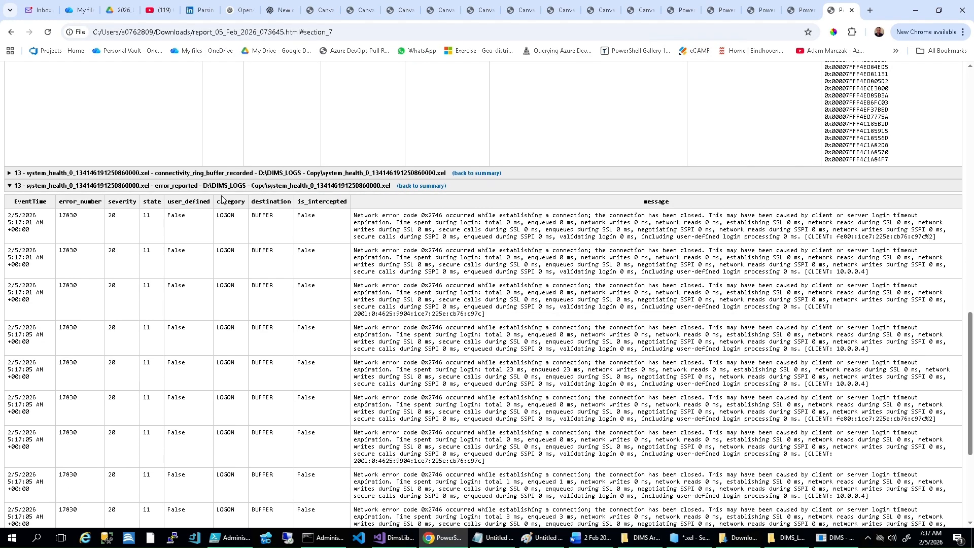
{"action": "left_click", "coordinate": [9, 173]}
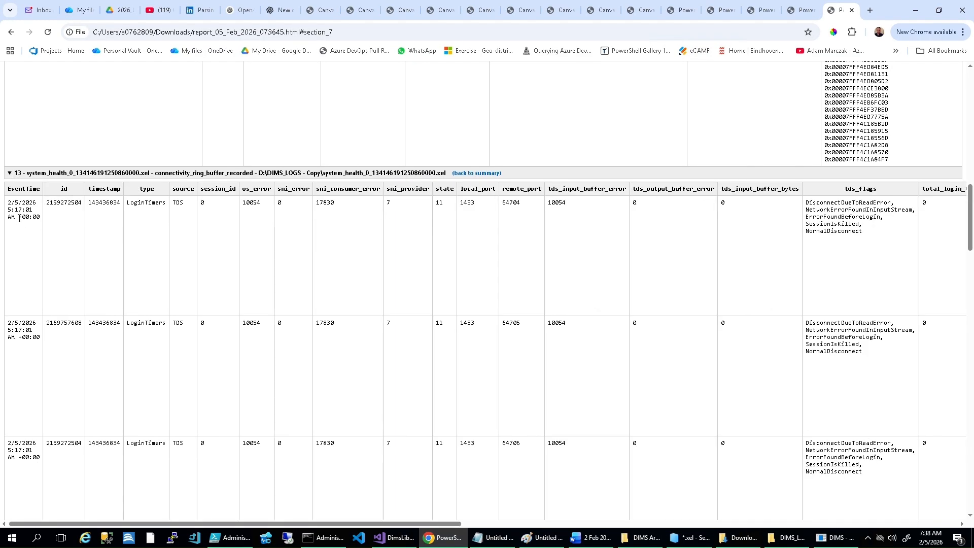
{"action": "triple_click", "coordinate": [30, 209]}
{"action": "key", "text": "ctrl+c"}
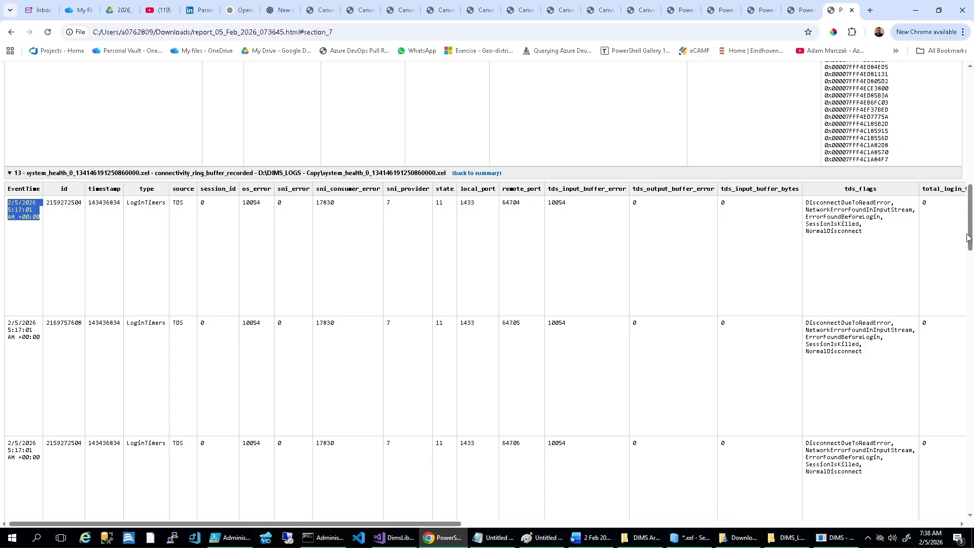
{"action": "right_click", "coordinate": [491, 538]}
{"action": "left_click", "coordinate": [481, 493]}
{"action": "key", "text": "ctrl+v"}
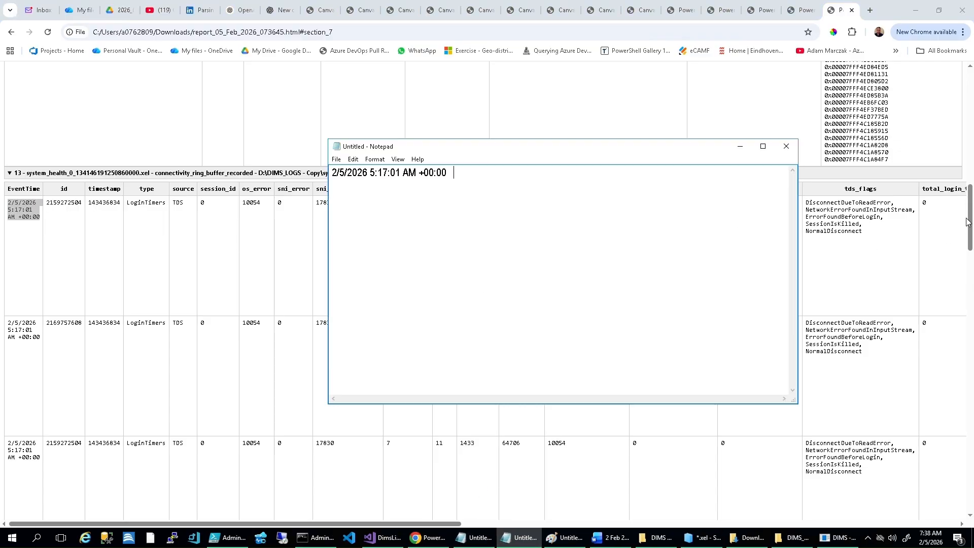
Step: Expand the report's Application.evtx section and copy its first TimeCreated value, 2/5/2026 7:19:06 AM, onto a second line in Notepad
{"action": "left_click", "coordinate": [971, 223]}
{"action": "left_click_drag", "start_coordinate": [971, 225], "coordinate": [971, 106]}
{"action": "left_click", "coordinate": [9, 157]}
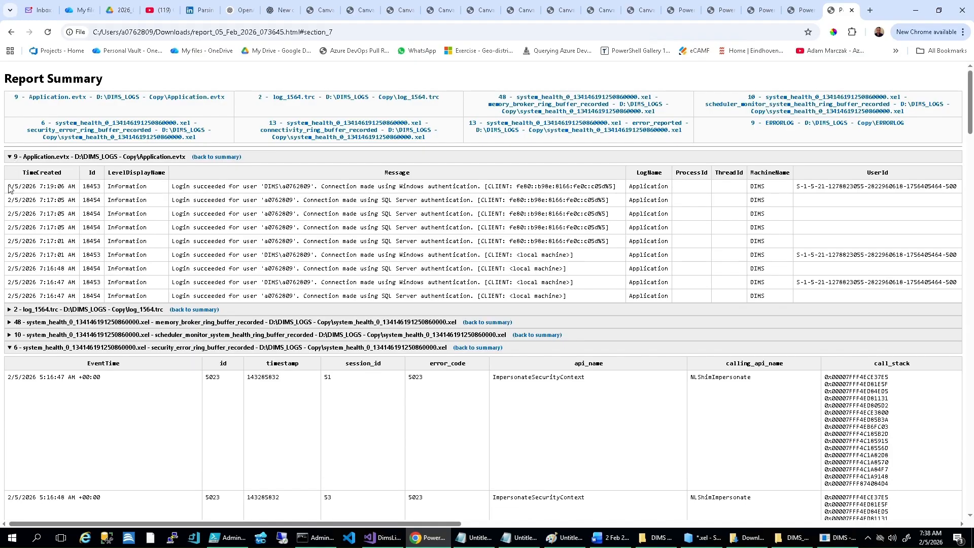
{"action": "left_click_drag", "start_coordinate": [9, 186], "coordinate": [82, 189]}
{"action": "key", "text": "alt+Tab"}
{"action": "key", "text": "Return"}
{"action": "type", "text": "2/5/2026 7:19:06 AM"}
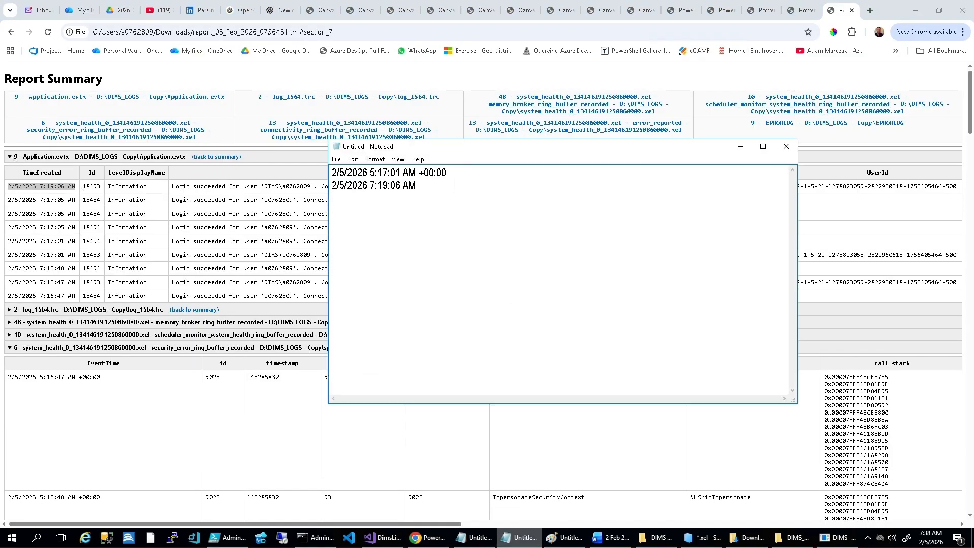
Step: Copy the time window start 2/5/2026 7:14:00 AM from DIMS and paste it on two new lines above the Notepad timestamps
{"action": "left_click", "coordinate": [827, 539]}
{"action": "left_click", "coordinate": [13, 31]}
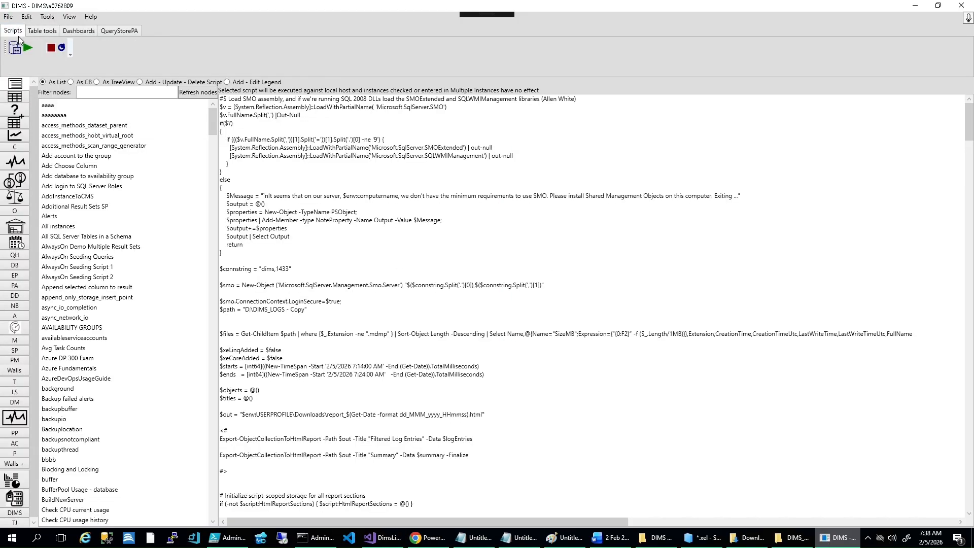
{"action": "left_click_drag", "start_coordinate": [186, 95], "coordinate": [117, 94]}
{"action": "key", "text": "ctrl+c"}
{"action": "key", "text": "alt+Tab"}
{"action": "key", "text": "ctrl+Home"}
{"action": "key", "text": "Return"}
{"action": "key", "text": "Return"}
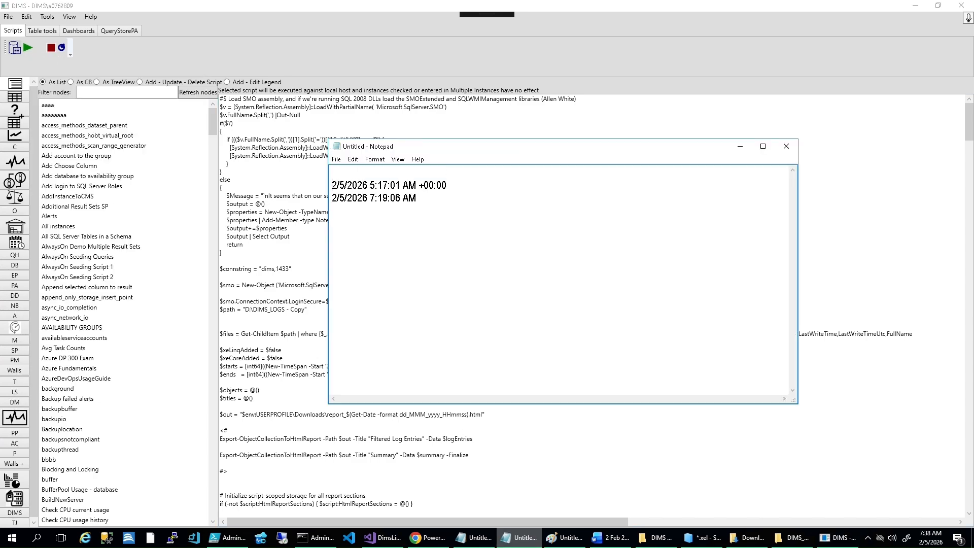
{"action": "key", "text": "Up"}
{"action": "key", "text": "Up"}
{"action": "key", "text": "ctrl+v"}
{"action": "key", "text": "Down"}
{"action": "key", "text": "ctrl+v"}
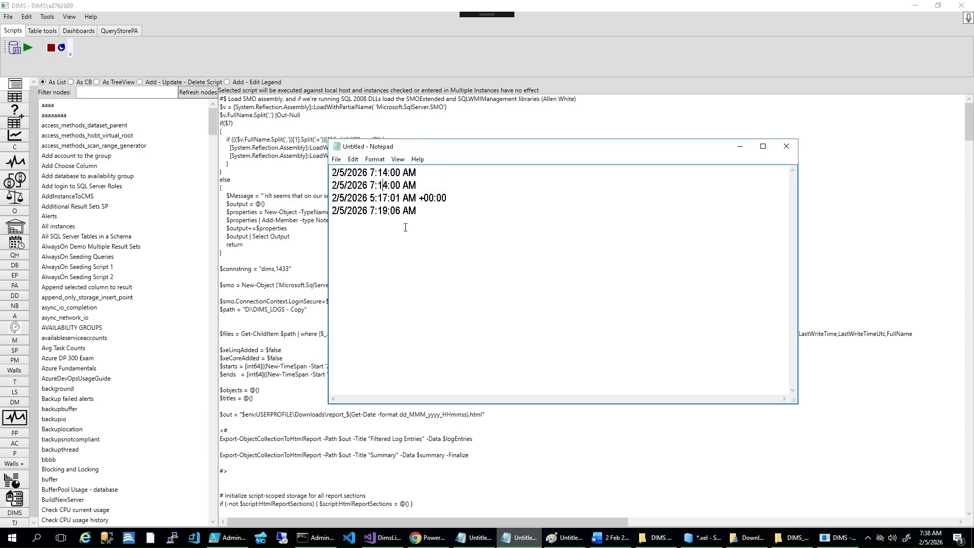
Step: Set the second Notepad time to 7:24:00 AM and add a note below that extended events on each server record data with UTC time stamps
{"action": "key", "text": "Return"}
{"action": "key", "text": "Return"}
{"action": "type", "text": "Extended events on each server records"}
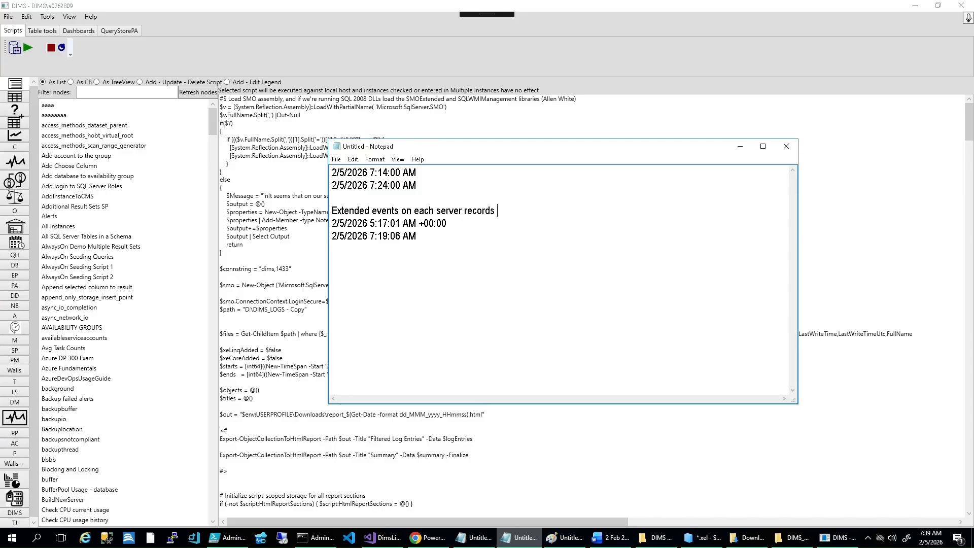
{"action": "type", "text": " data with UTC time stamp"}
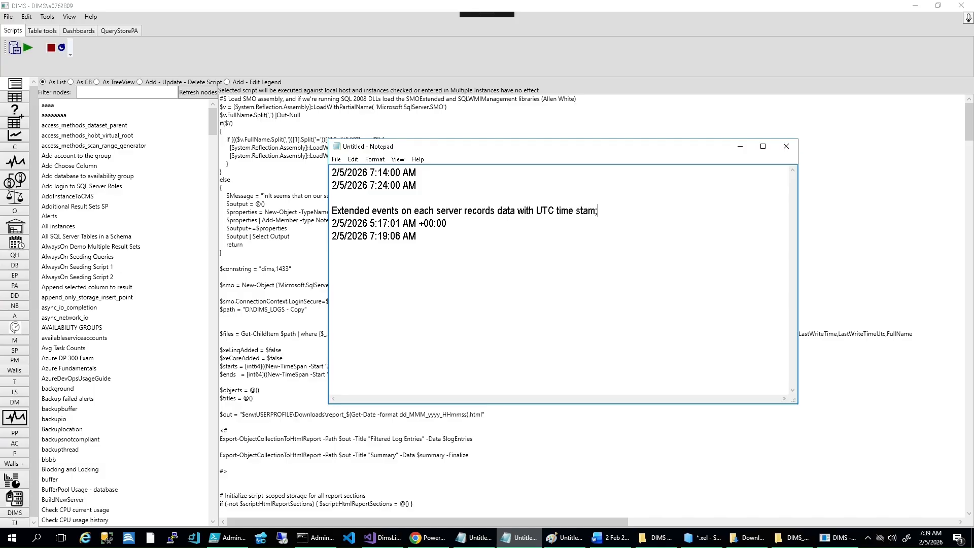
Step: Return to the report in Chrome and examine the security_error_ring_buffer_recorded event times and the connectivity_ring_buffer_recorded columns
{"action": "left_click", "coordinate": [849, 543]}
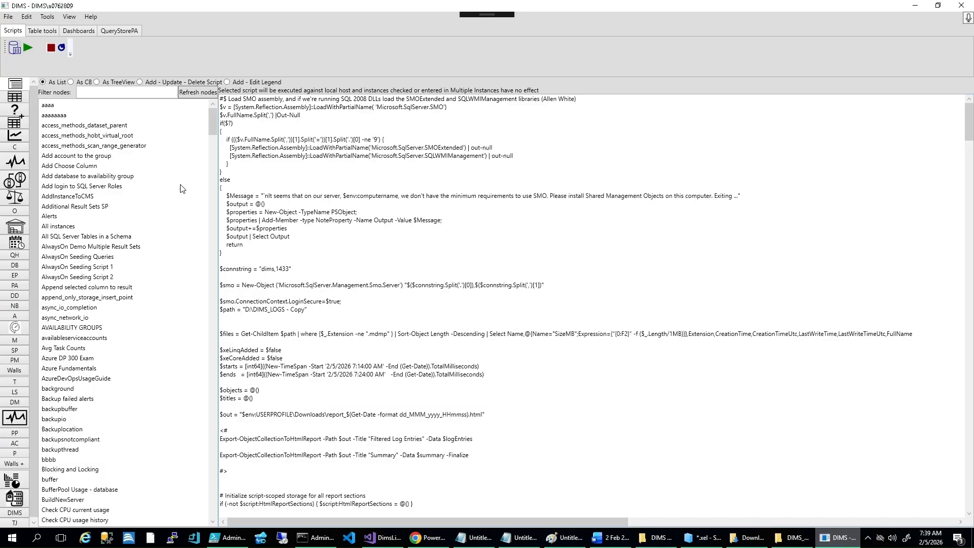
{"action": "left_click", "coordinate": [429, 538]}
{"action": "left_click_drag", "start_coordinate": [40, 378], "coordinate": [78, 381]}
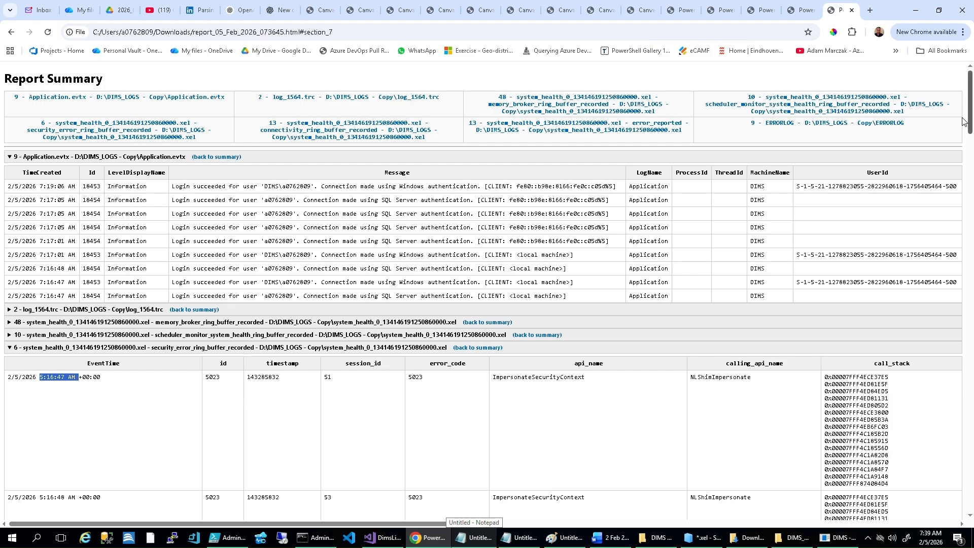
{"action": "left_click_drag", "start_coordinate": [969, 121], "coordinate": [970, 394]}
{"action": "scroll", "coordinate": [894, 423], "scroll_direction": "right", "scroll_amount": 15}
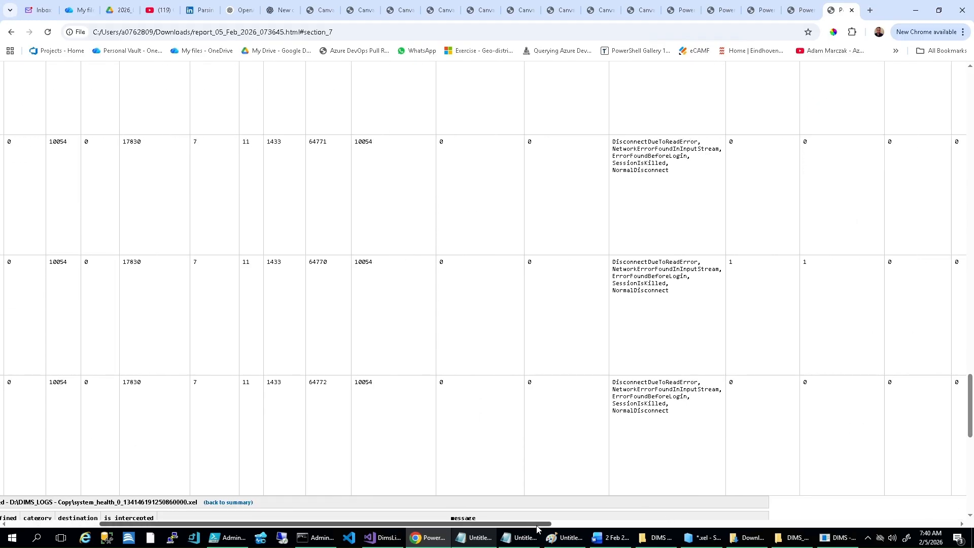
{"action": "left_click_drag", "start_coordinate": [972, 416], "coordinate": [973, 213]}
{"action": "left_click_drag", "start_coordinate": [670, 523], "coordinate": [112, 510]}
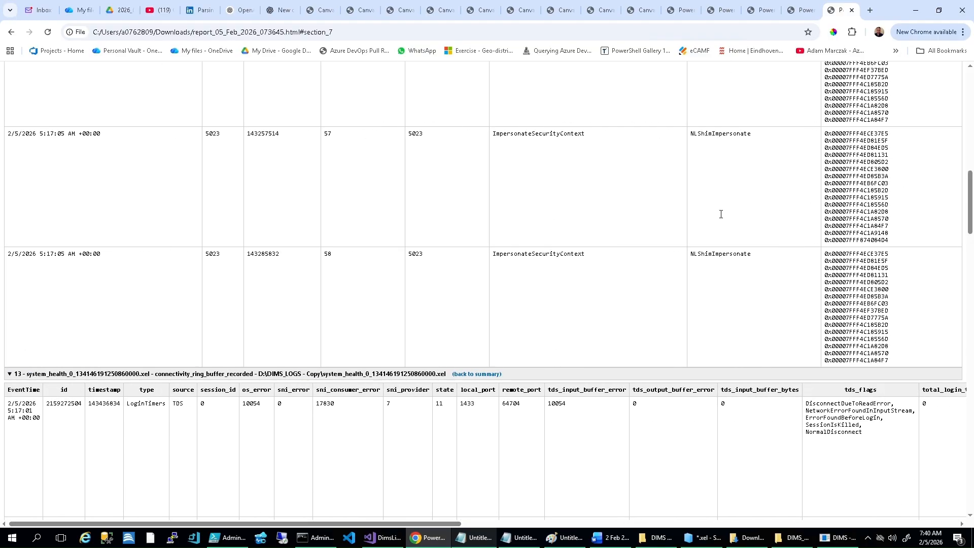
Step: Collapse the system_health sections, return to the report summary, and expand the ERRORLOG section to read its entries
{"action": "left_click", "coordinate": [9, 373]}
{"action": "left_click", "coordinate": [409, 394]}
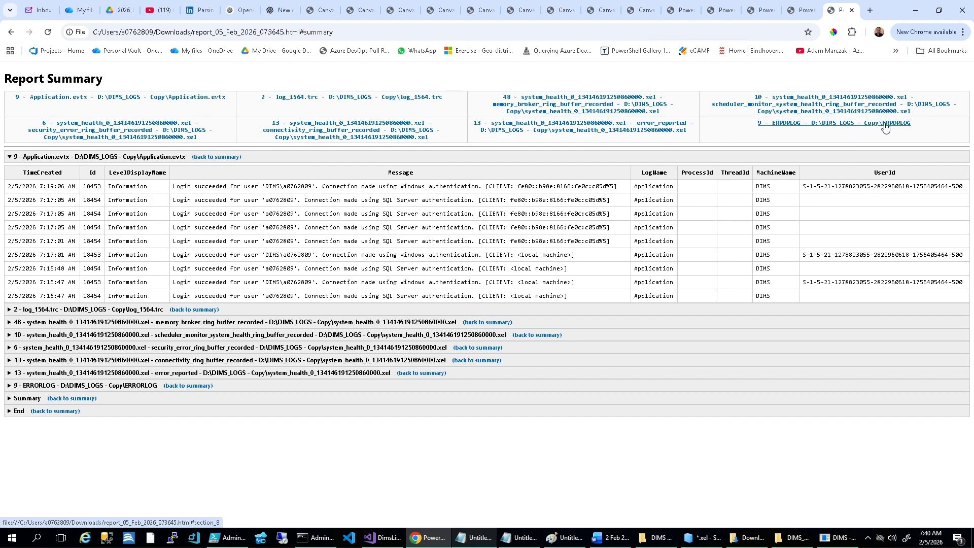
{"action": "left_click", "coordinate": [14, 387]}
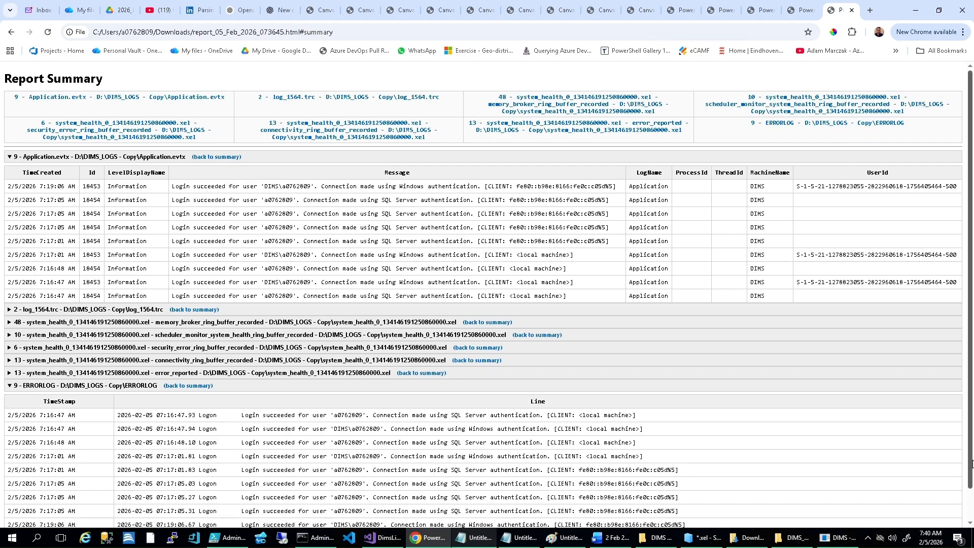
{"action": "scroll", "coordinate": [464, 448], "scroll_direction": "down", "scroll_amount": 1}
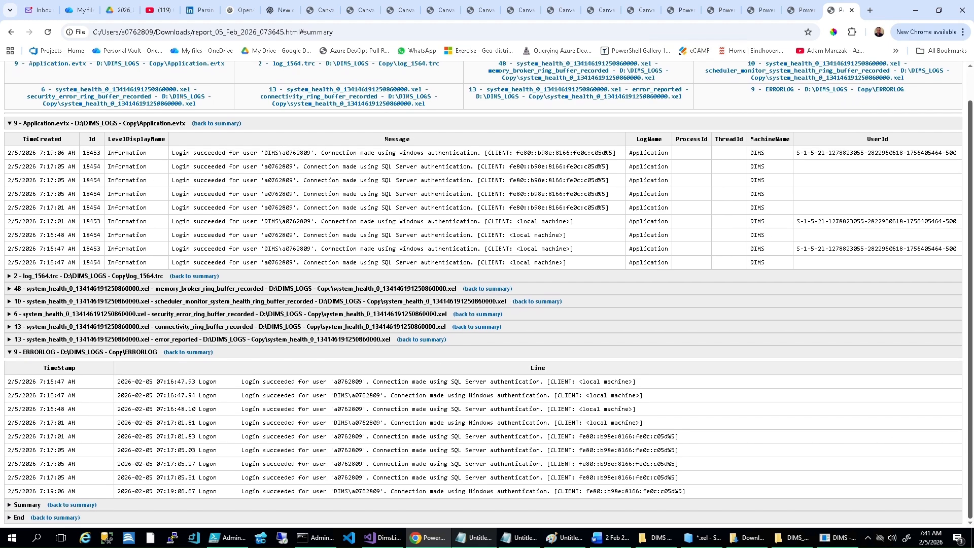